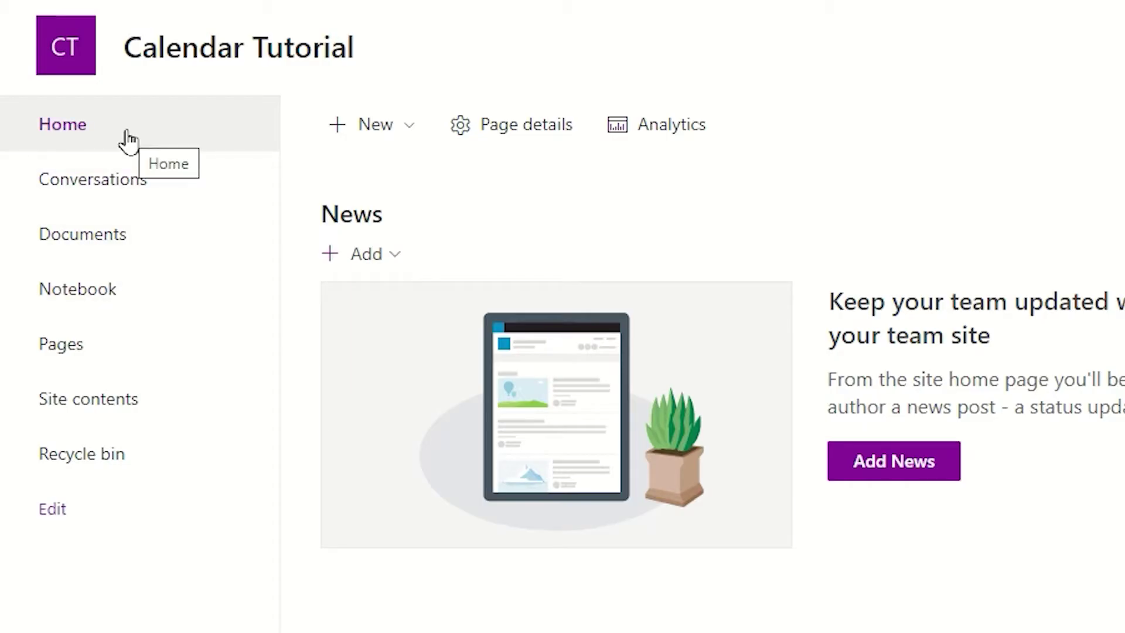
- Add an app from the New menu and switch to the classic list of addable apps
left_click(409, 130)
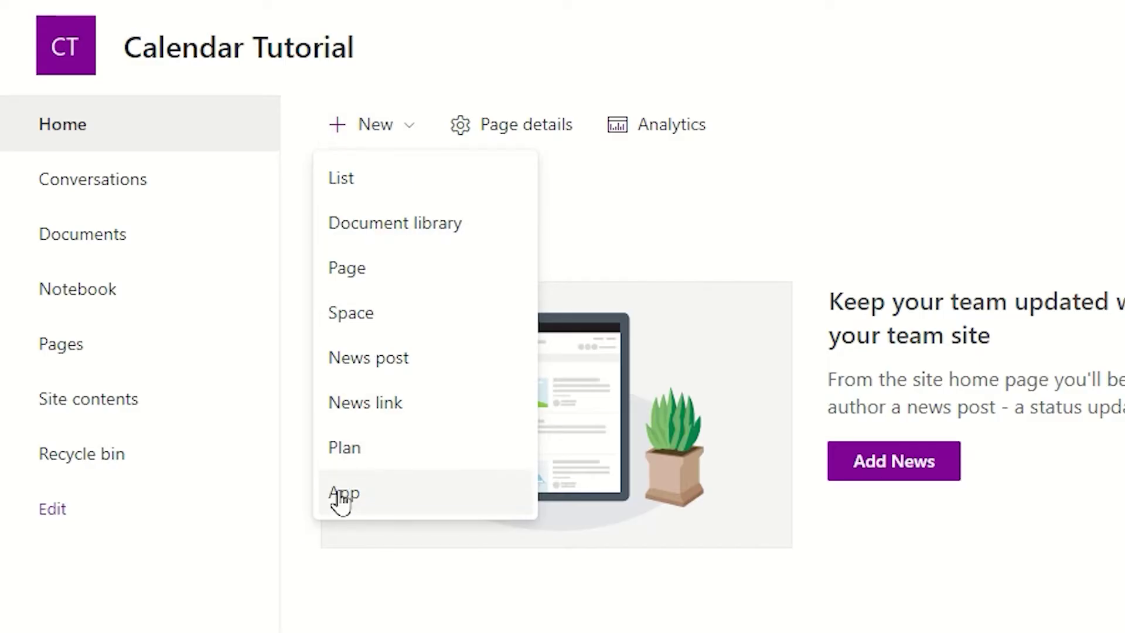
left_click(406, 508)
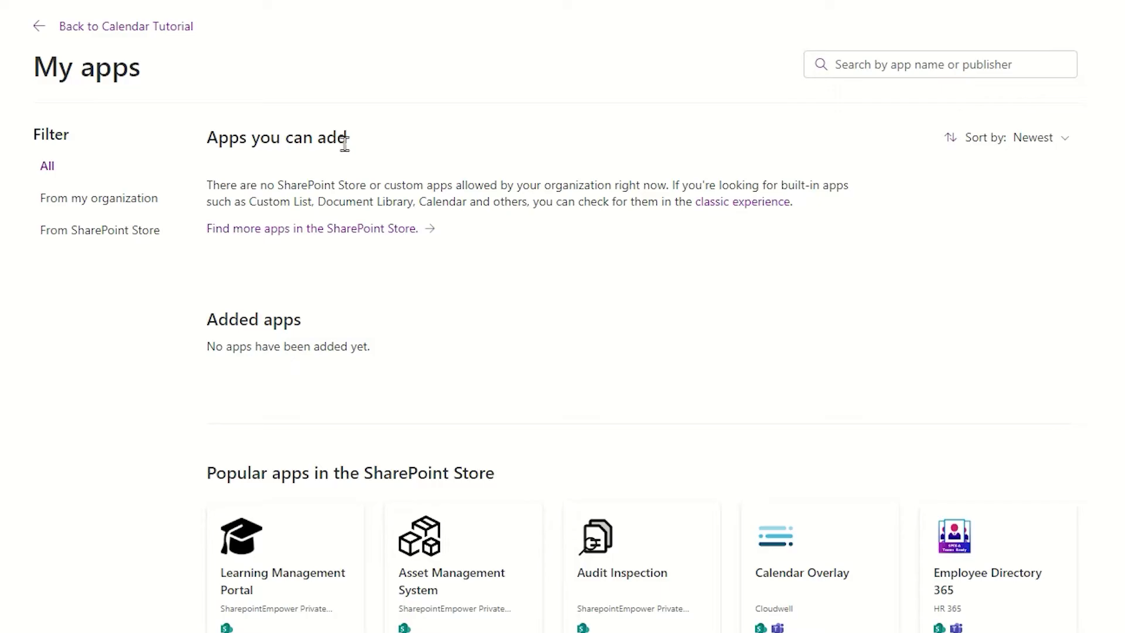
left_click(730, 216)
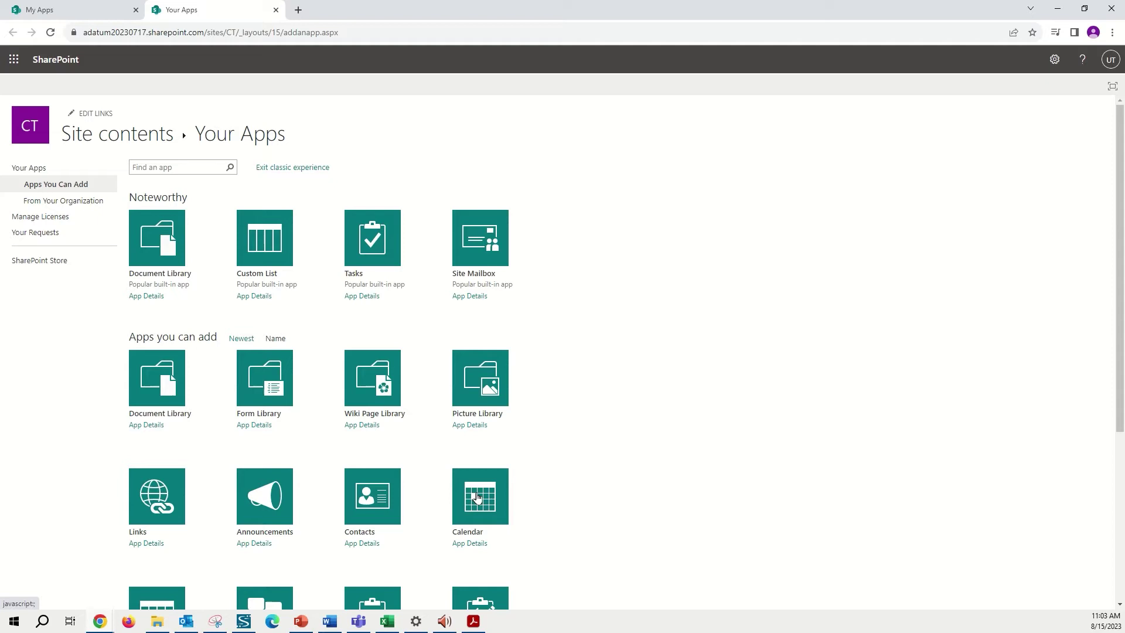
- Pick the Calendar tile to create the Group Cal calendar app
left_click(477, 497)
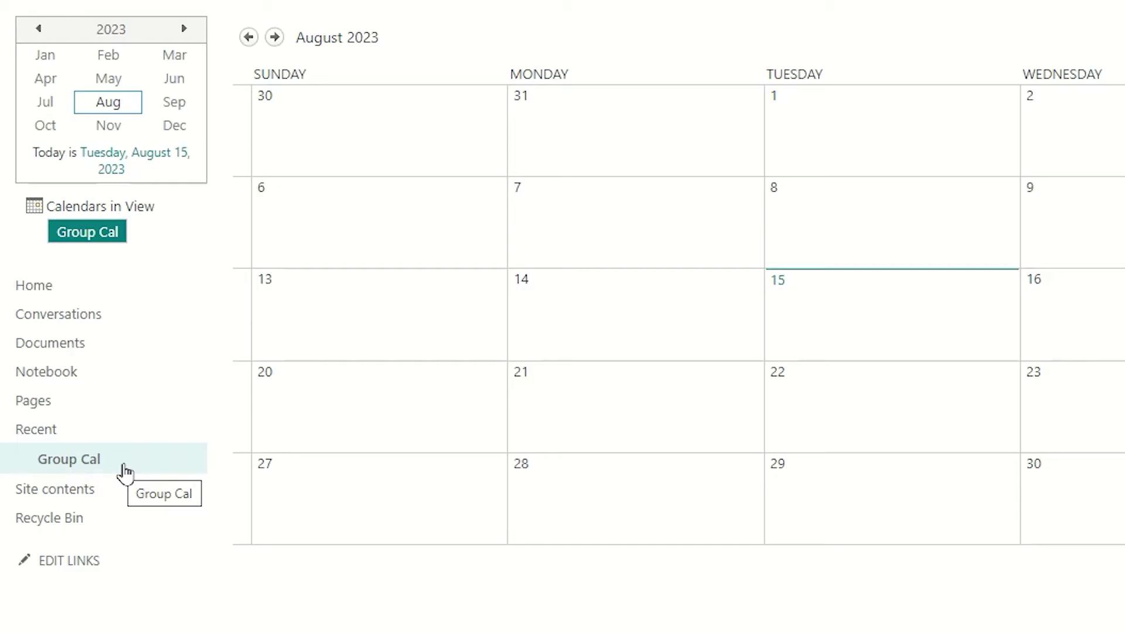
- From Home, go to Site contents and open the Group Cal list's Settings
left_click(43, 295)
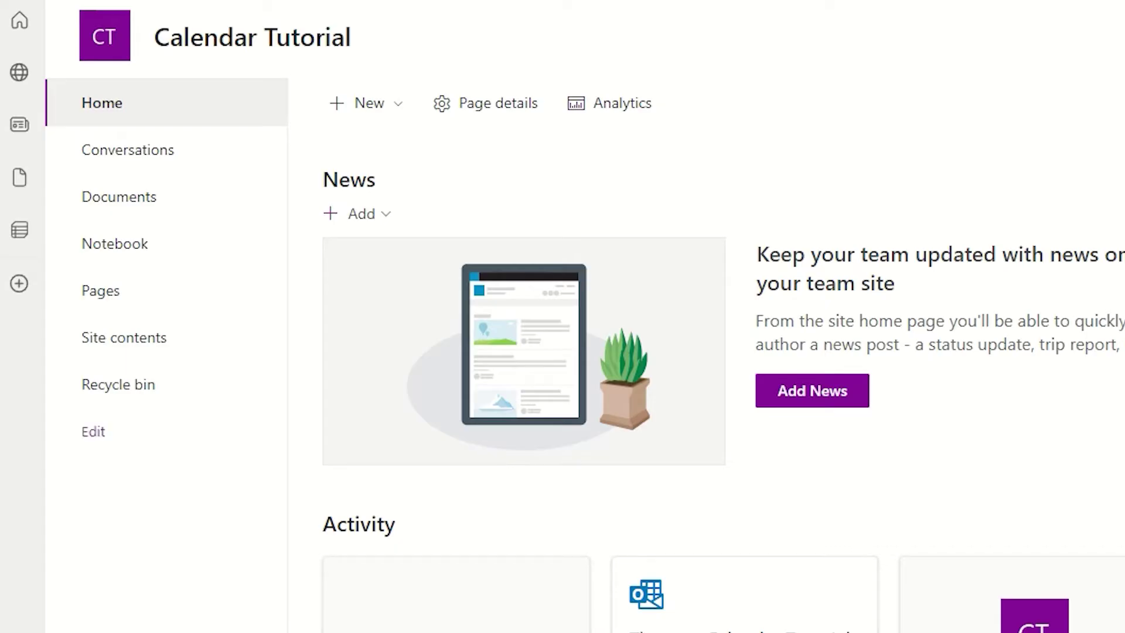
left_click(113, 348)
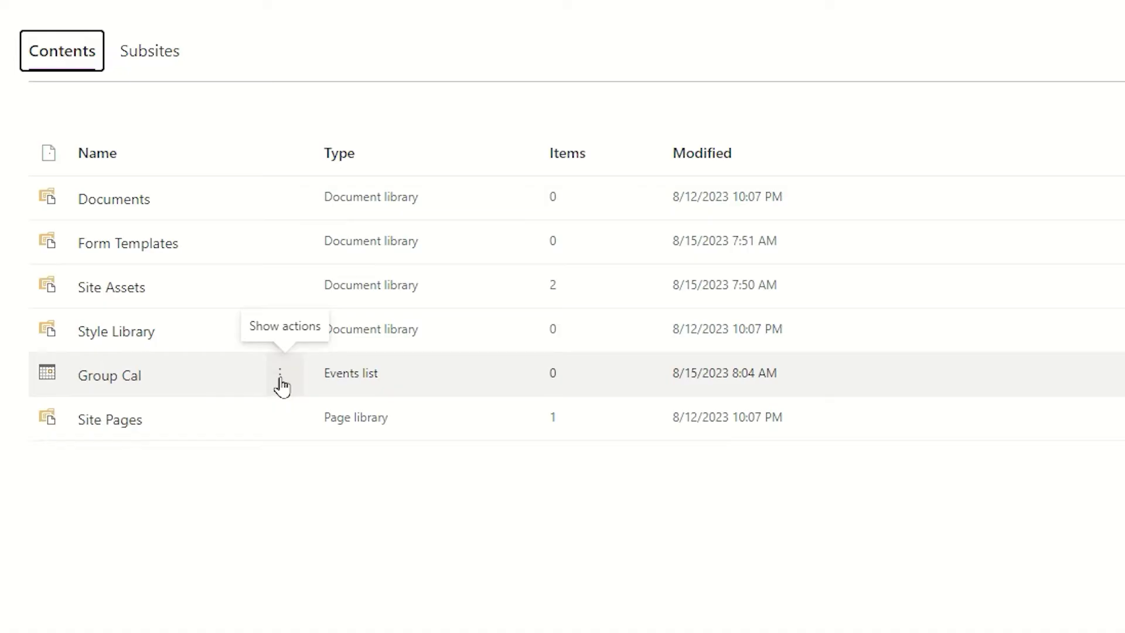
right_click(249, 381)
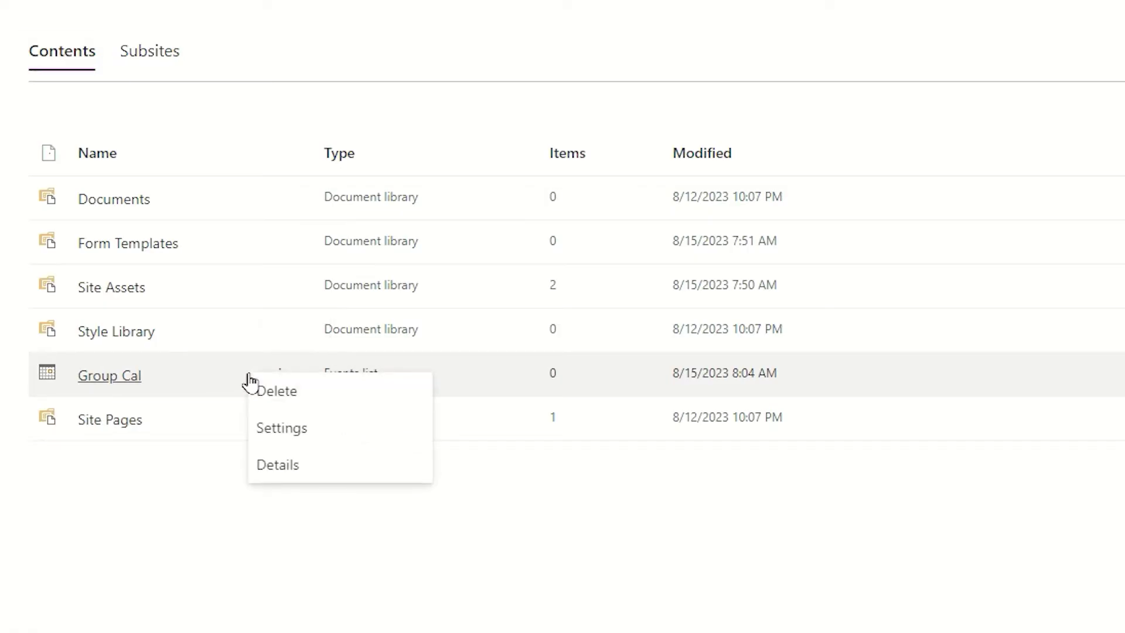
left_click(348, 436)
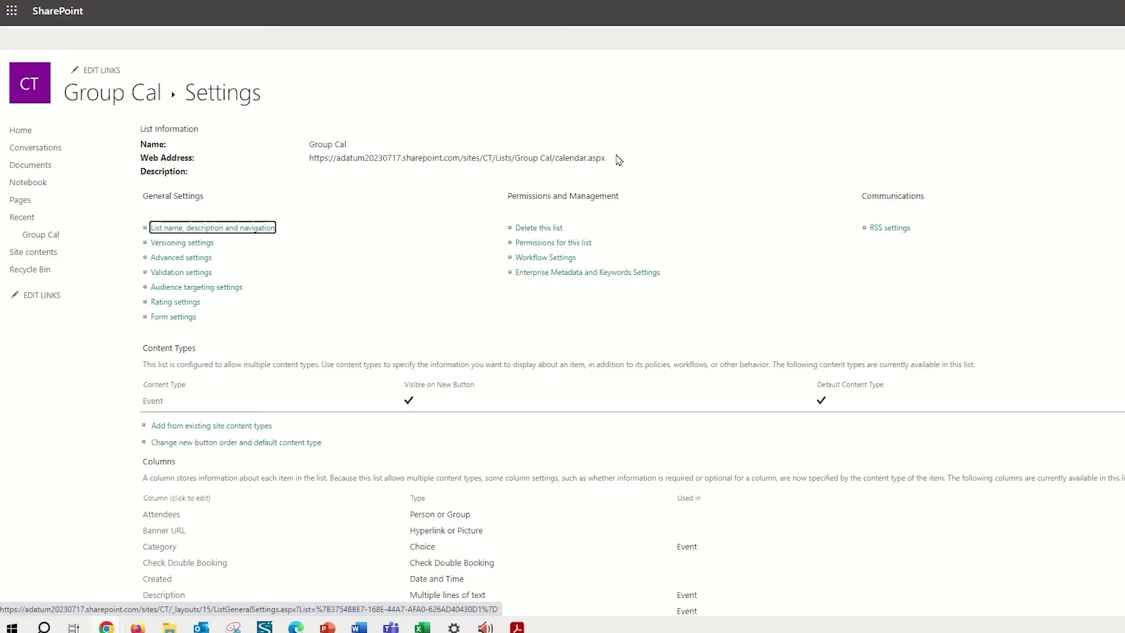
- Copy the Group Cal web address and enter navigation link editing mode
left_click_drag(612, 159, 308, 159)
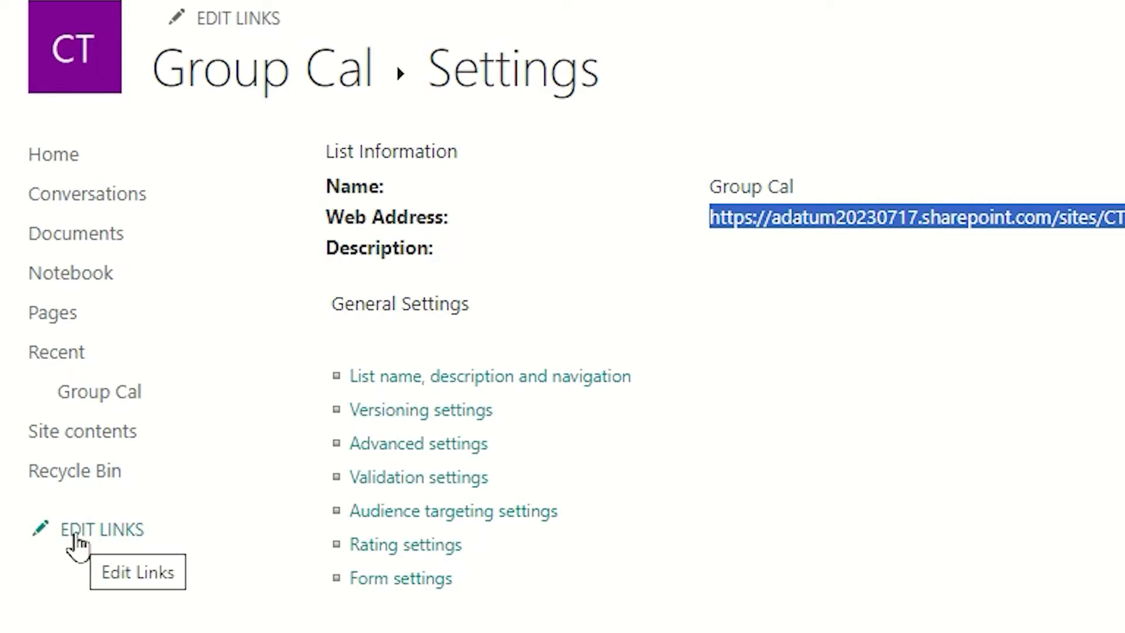
left_click(76, 540)
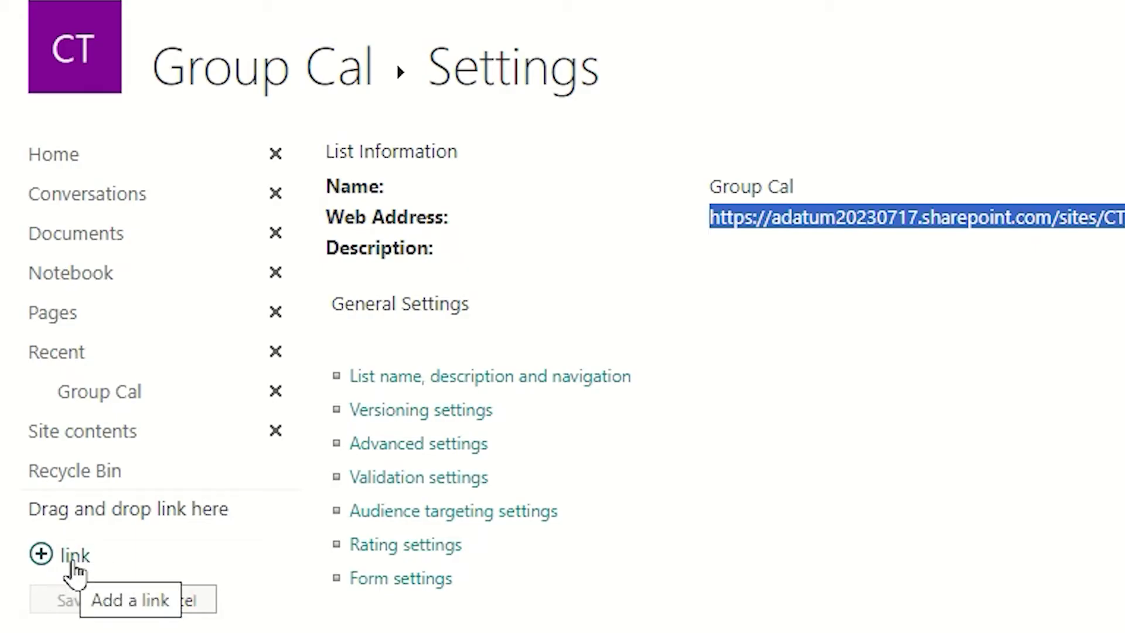
- Add a 'Group Calendar' navigation link with the pasted Group Cal URL and save the navigation
left_click(72, 561)
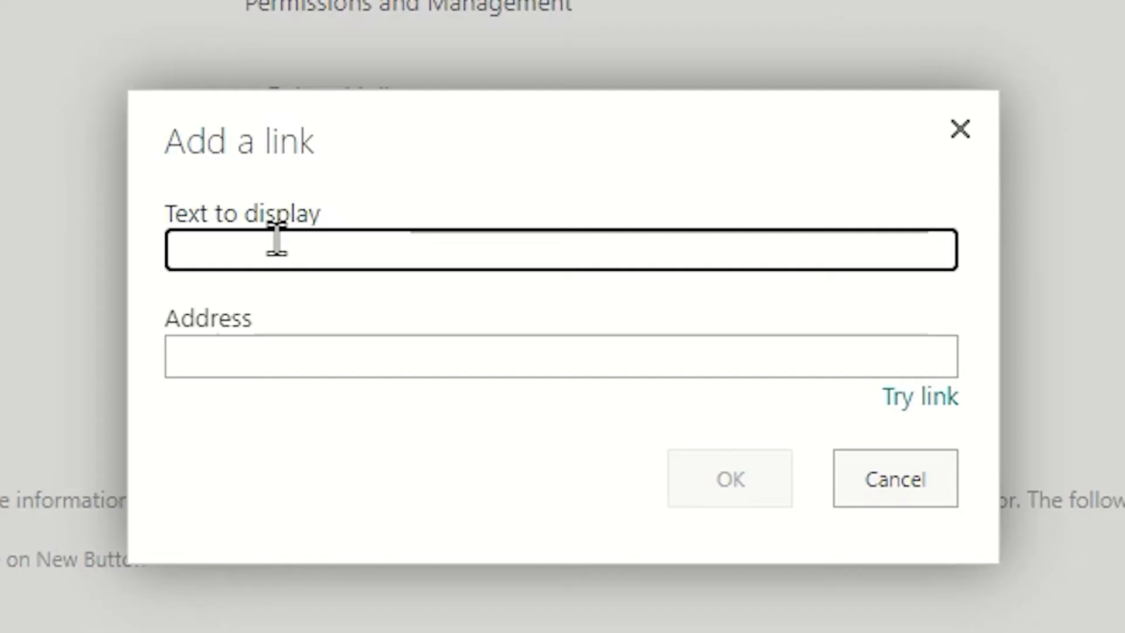
type("Grou")
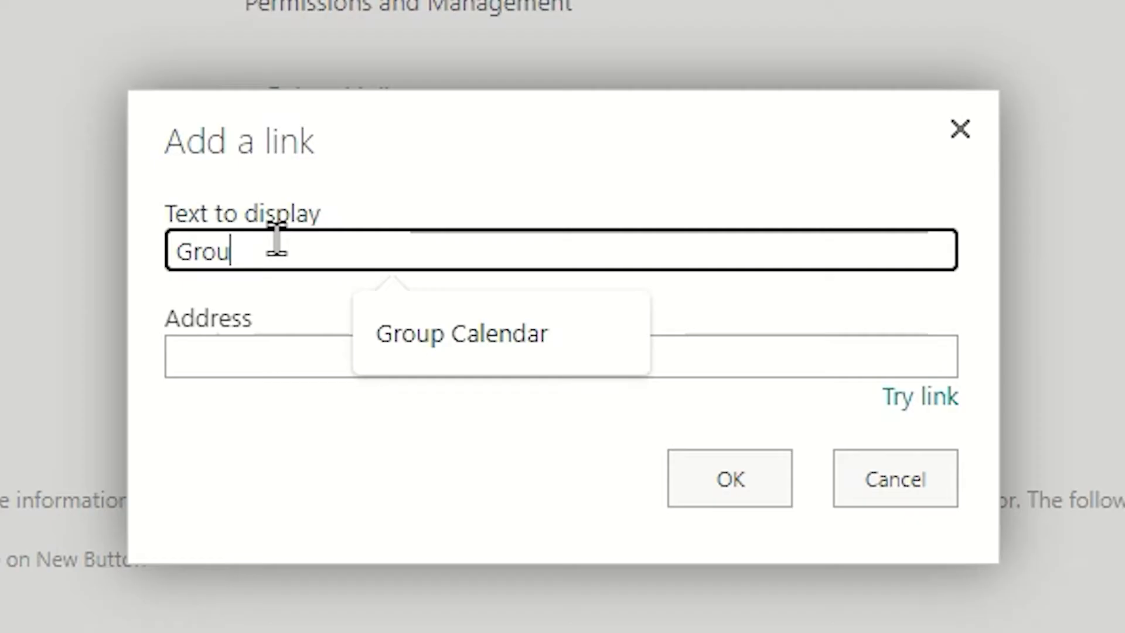
type("p Calenda")
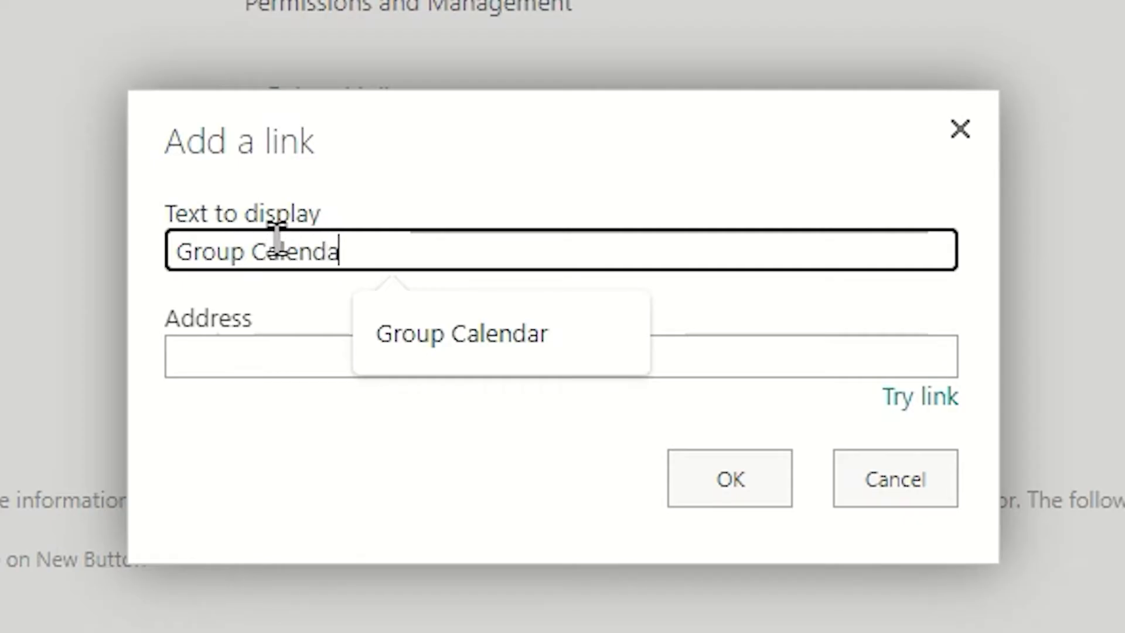
type("r")
left_click(235, 345)
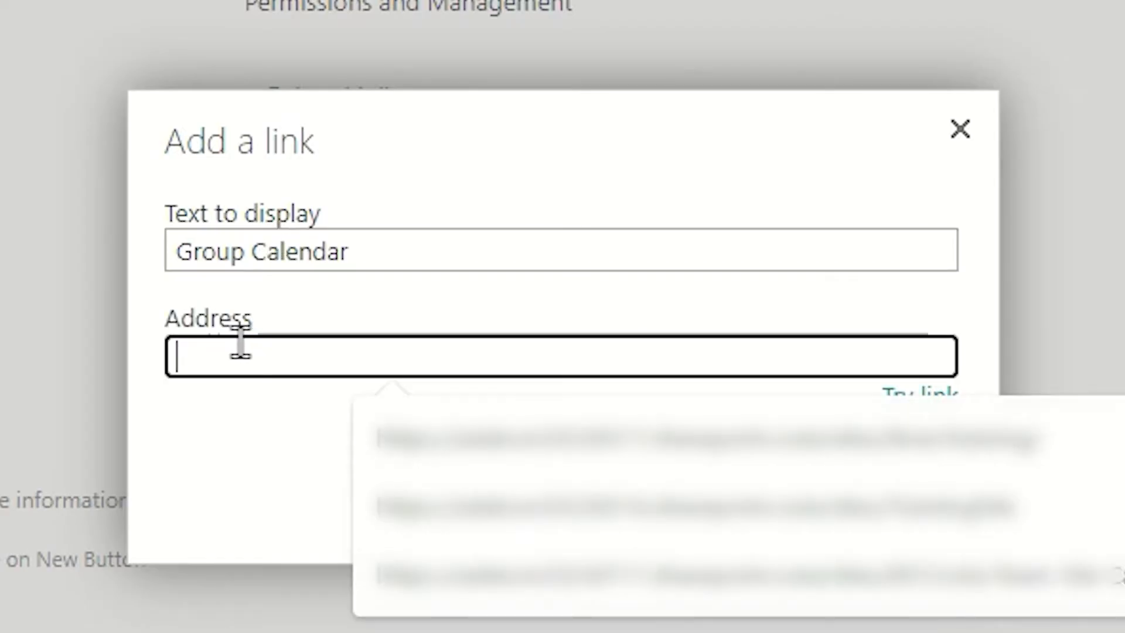
key("ctrl+v")
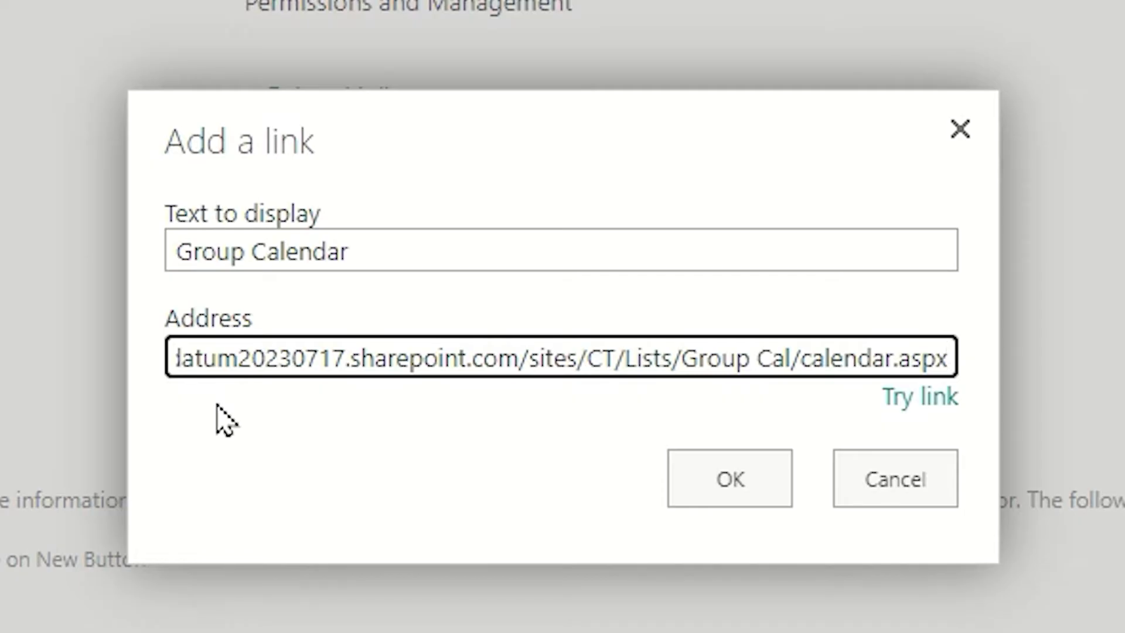
left_click(727, 501)
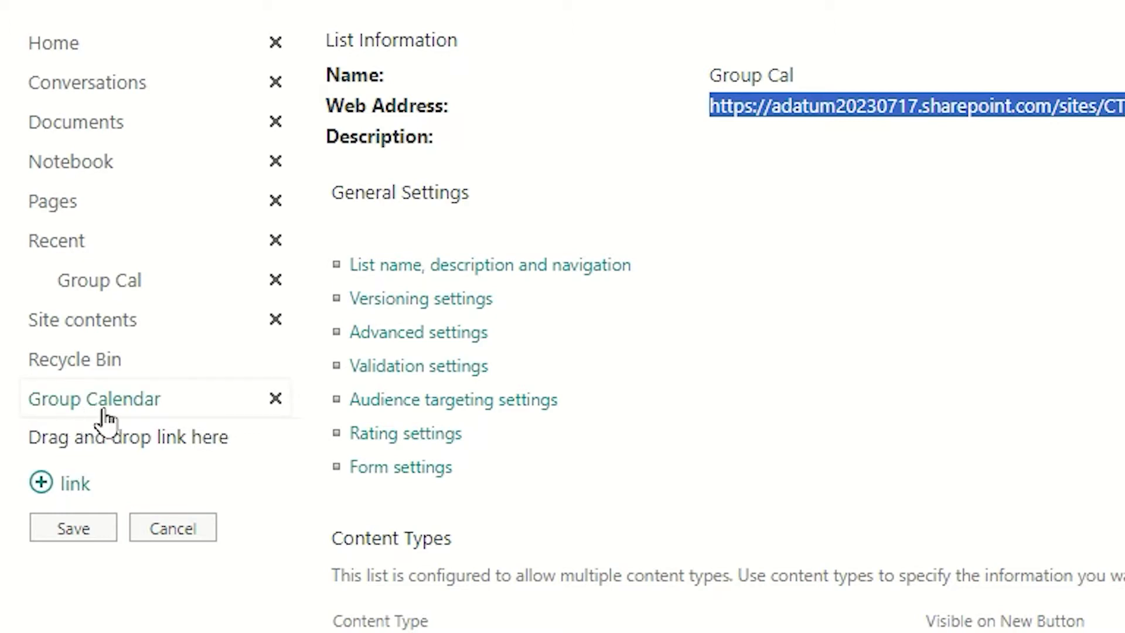
left_click(73, 535)
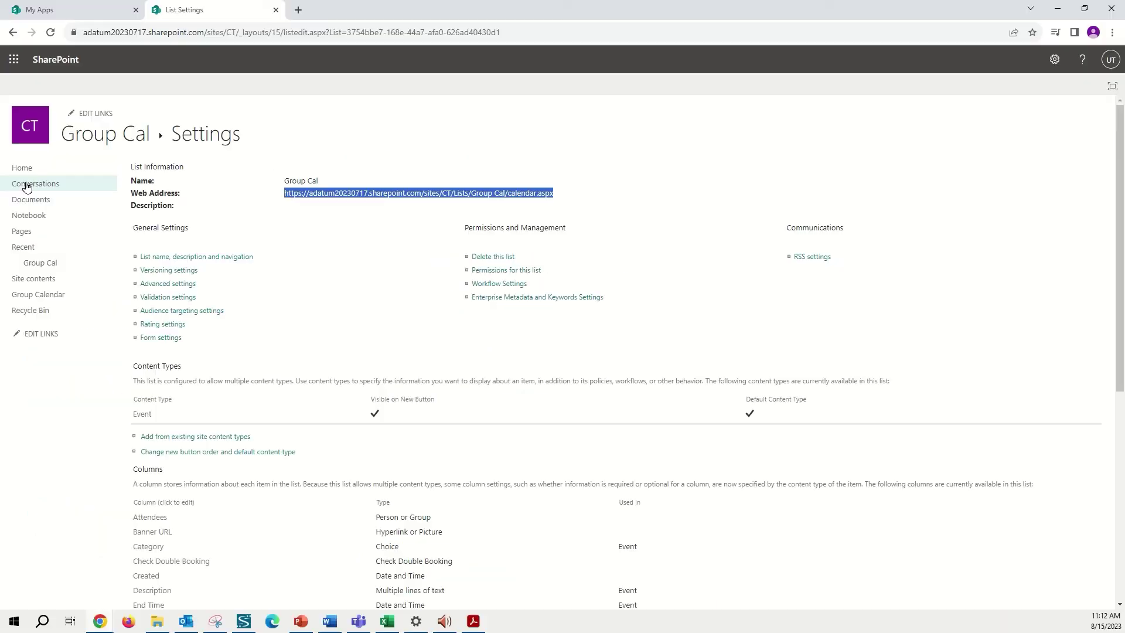
- From Home, follow the Group Calendar link to reach the Group Cal month view
left_click(24, 170)
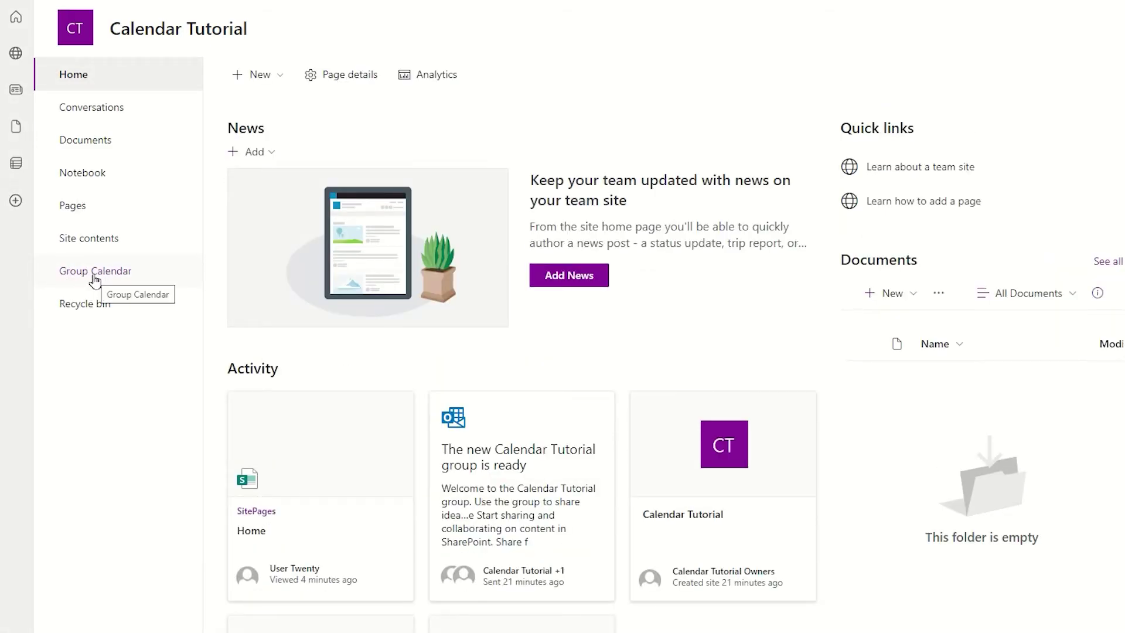
left_click(94, 275)
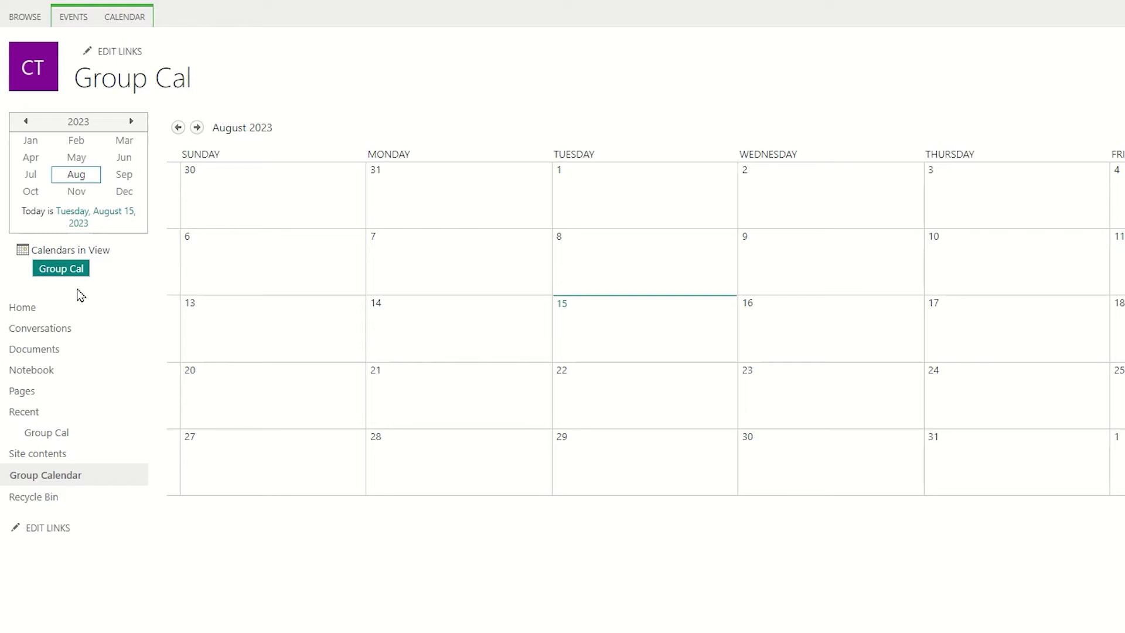
- Connect Group Cal to Outlook from the CALENDAR ribbon, always allowing the site to open Outlook
left_click(125, 17)
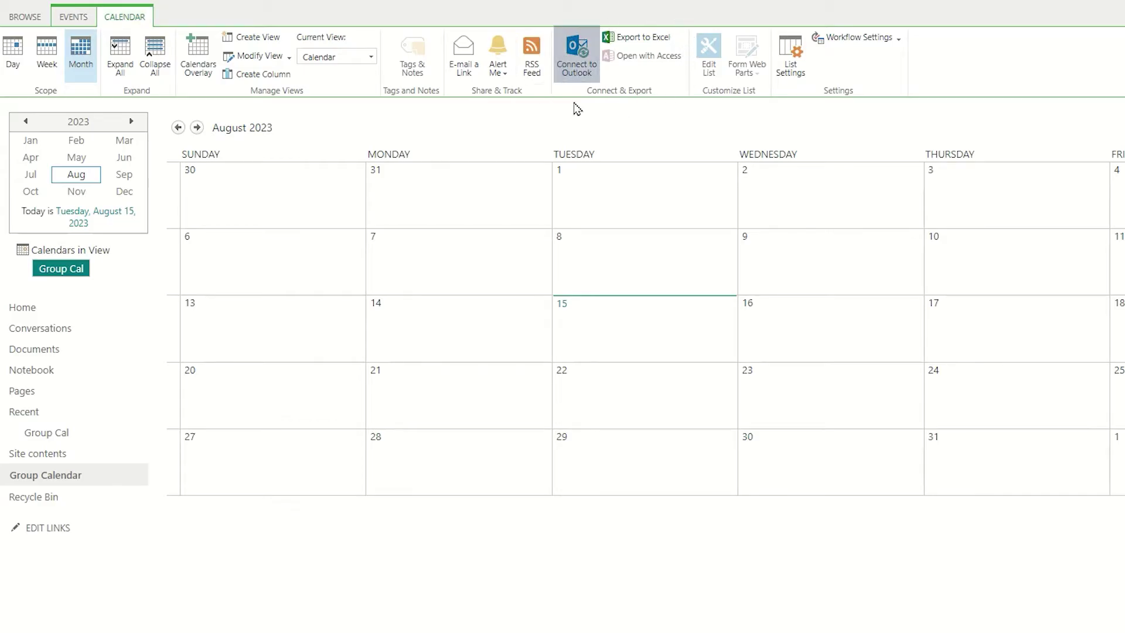
left_click(573, 71)
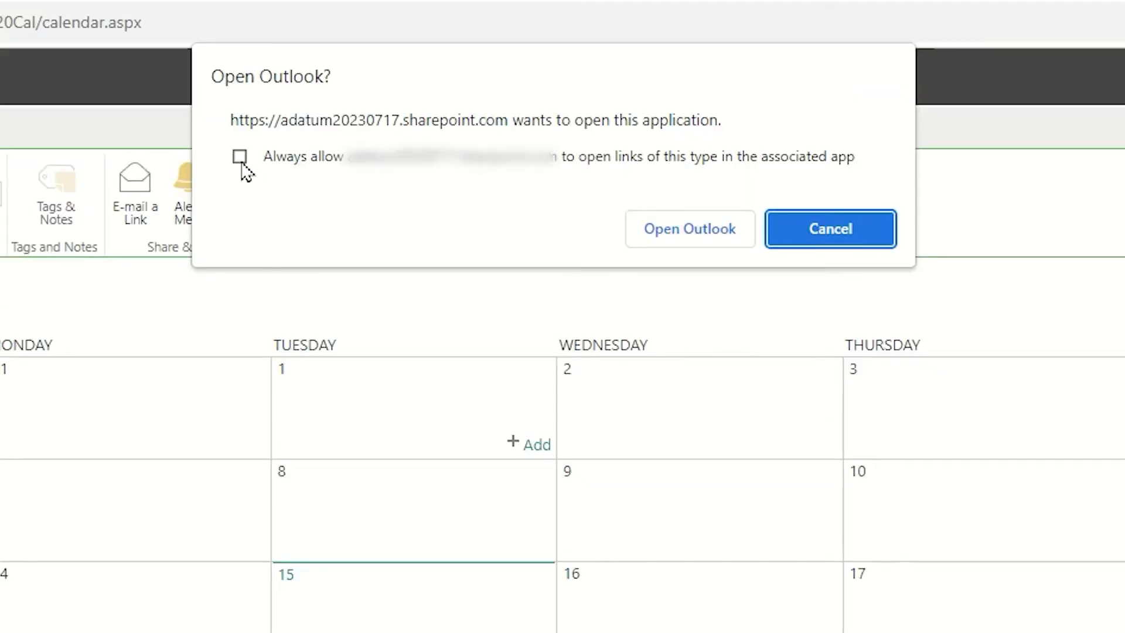
left_click(240, 158)
left_click(690, 232)
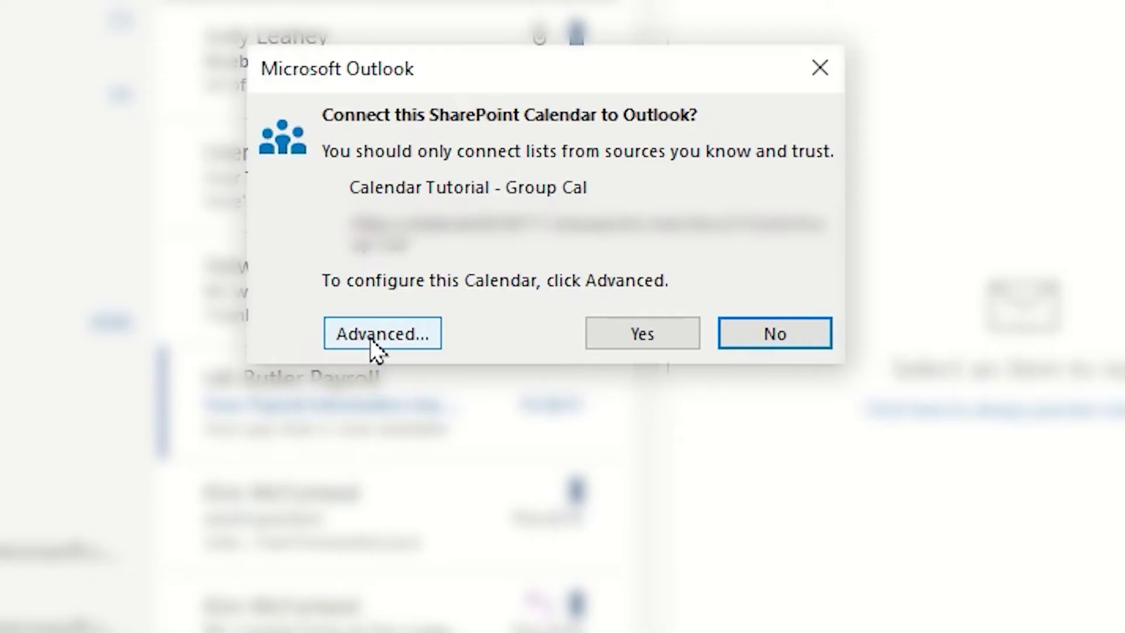
- Confirm the calendar connection, sign in with the work account e-mail and password, and finish setup
left_click(643, 334)
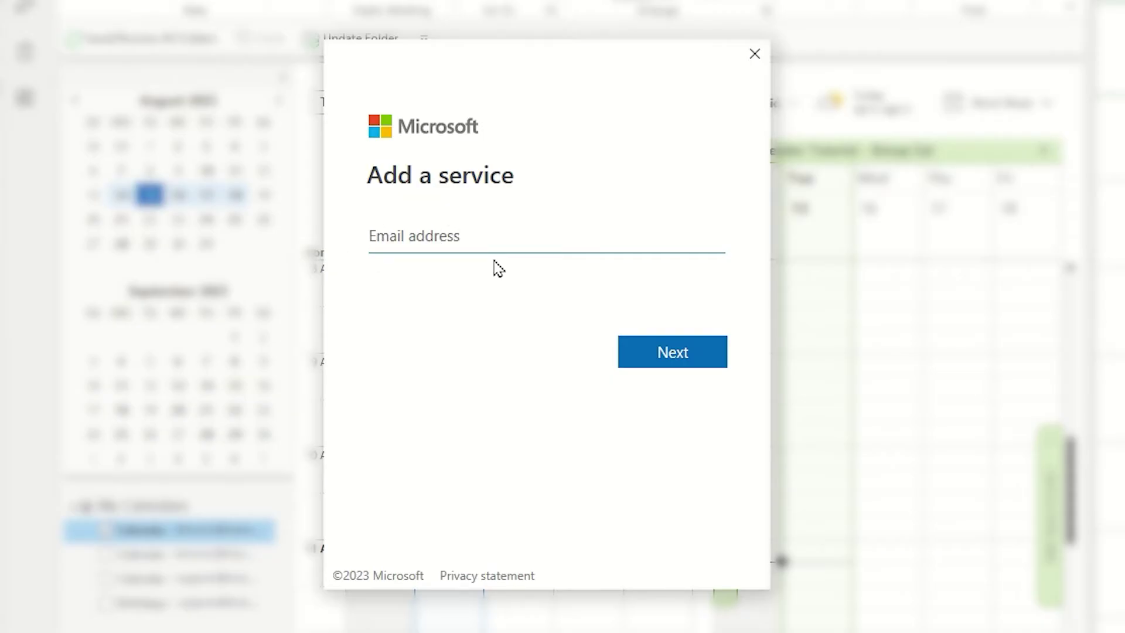
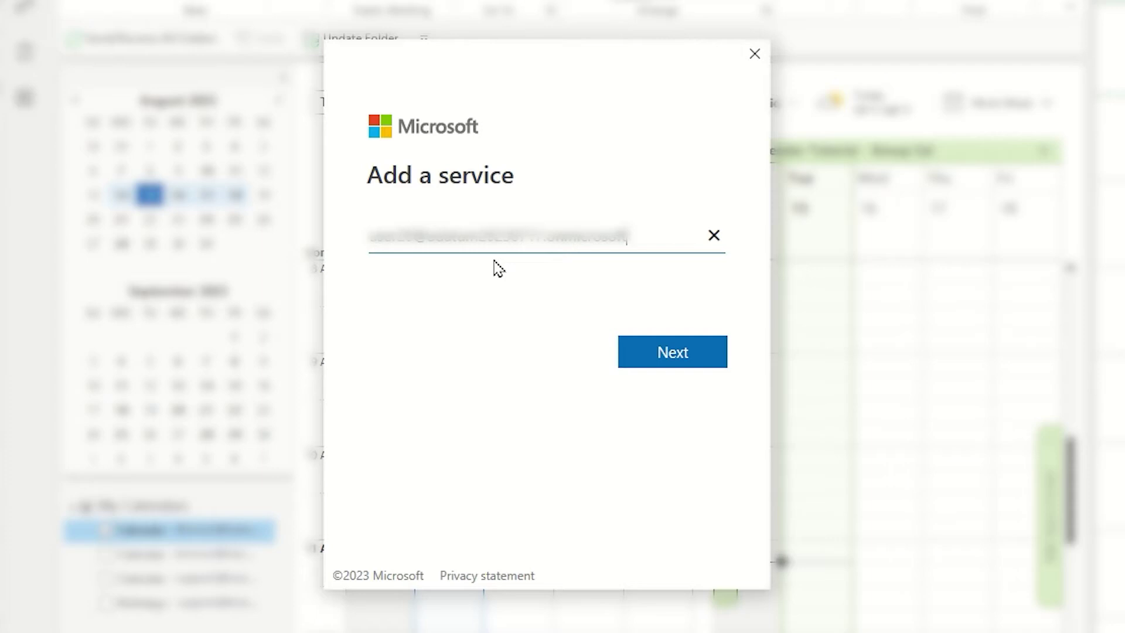
left_click(642, 362)
type("P@ssw0rd")
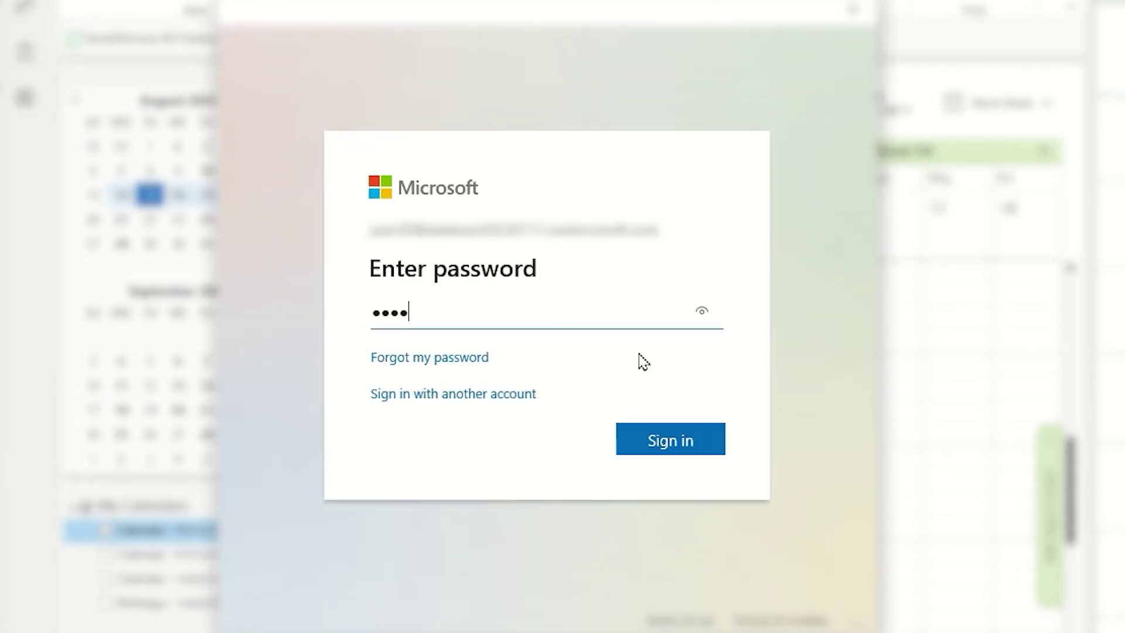
type("12")
left_click(666, 455)
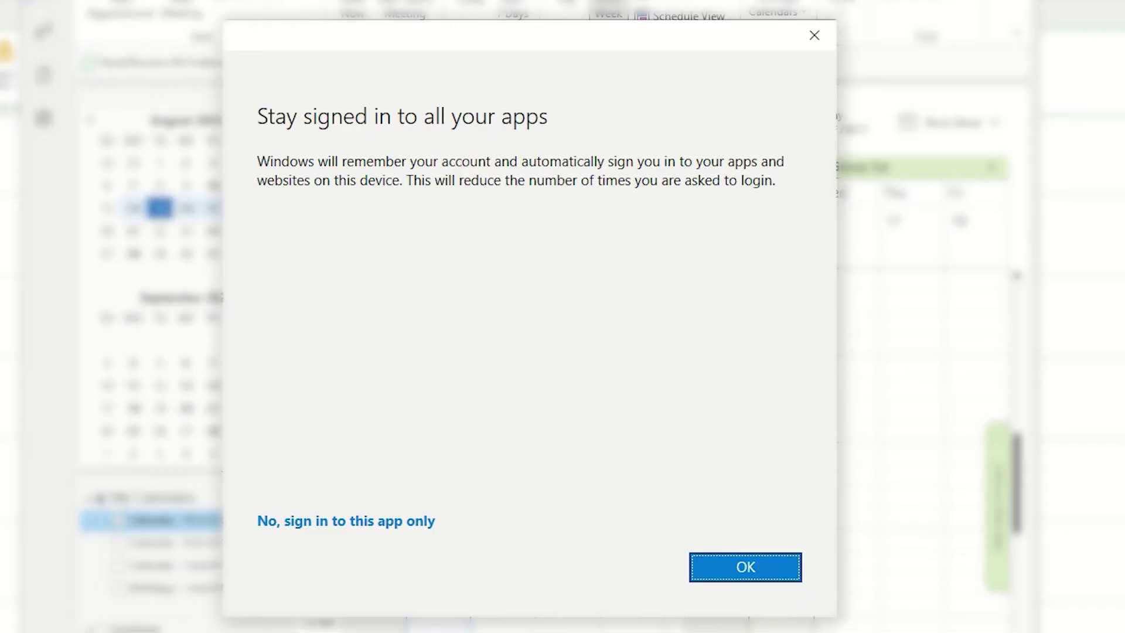
left_click(743, 571)
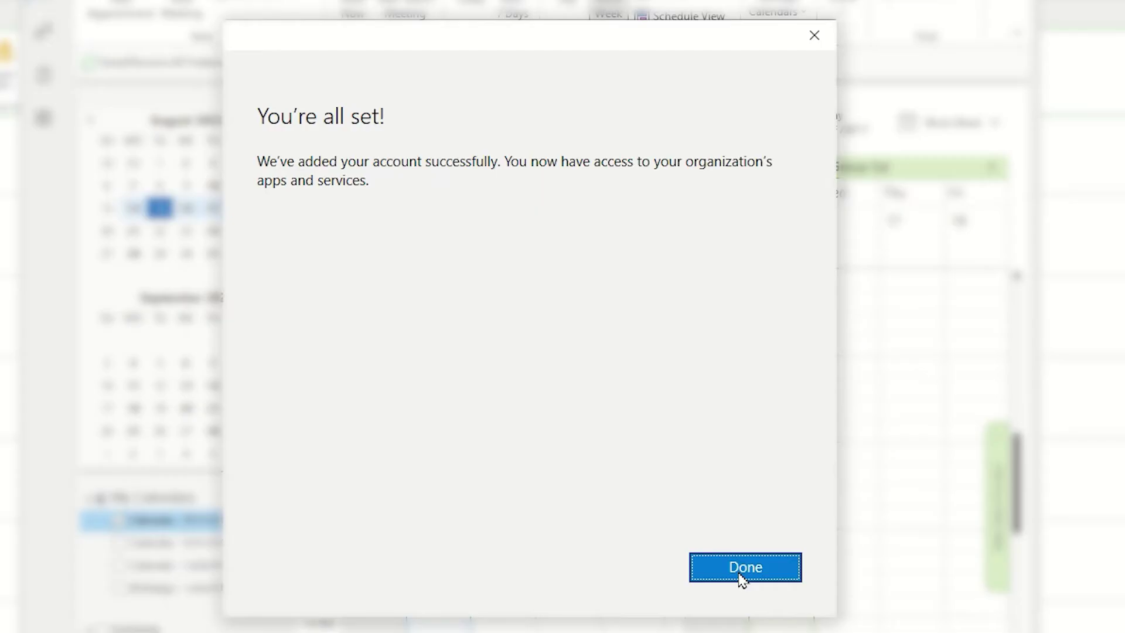
left_click(744, 568)
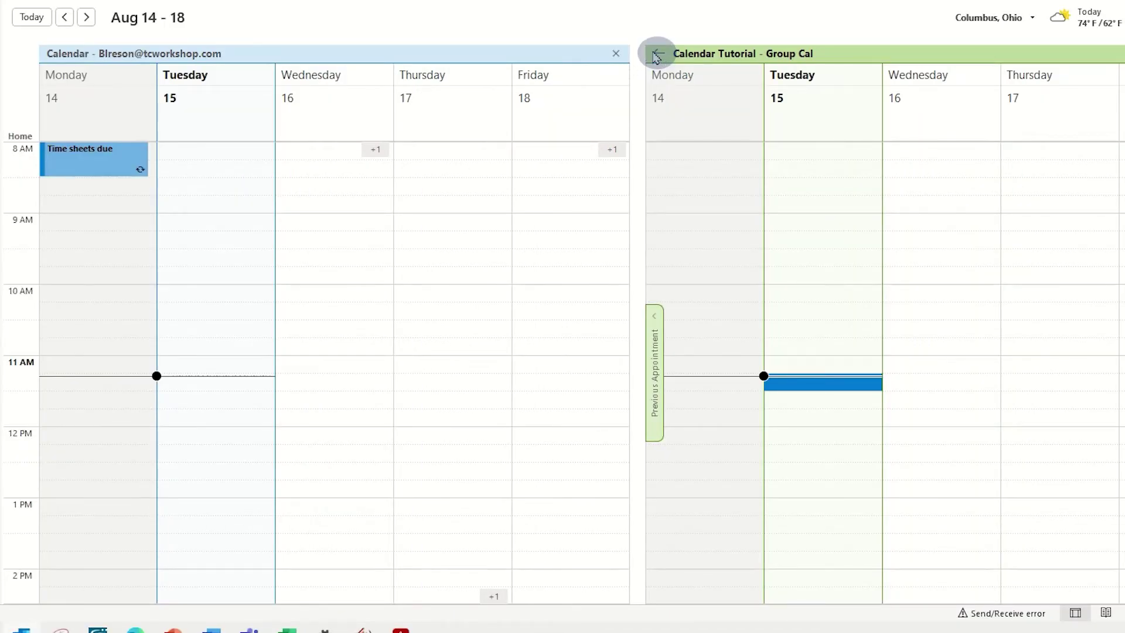
left_click(657, 55)
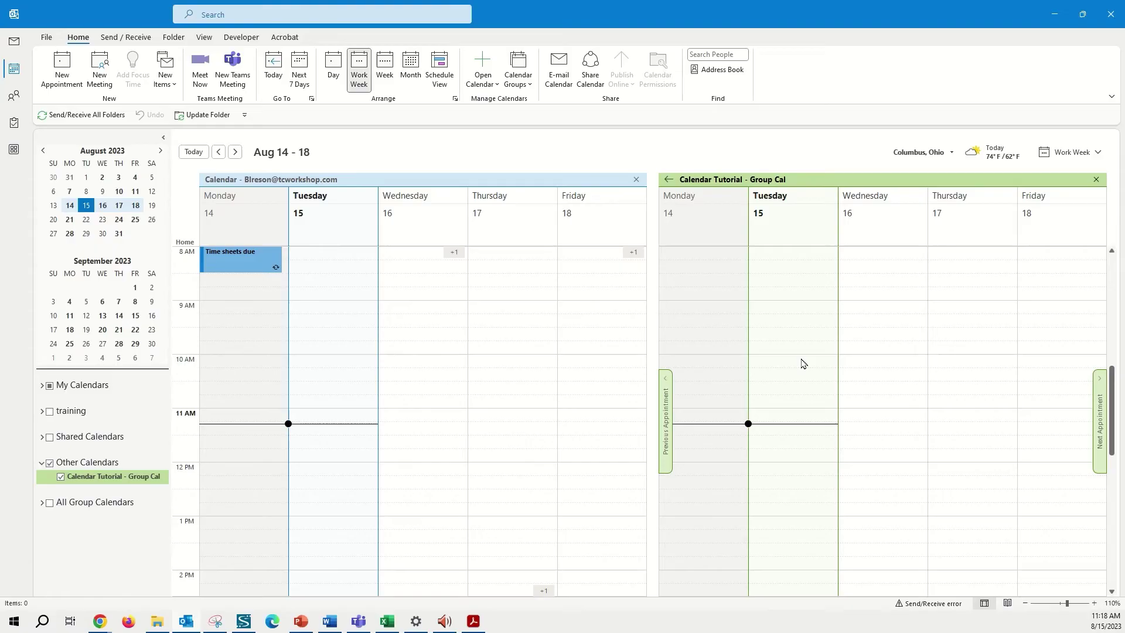
- Create a 'Test Event' appointment in Group Cal's Tuesday late-morning slot
left_click(768, 456)
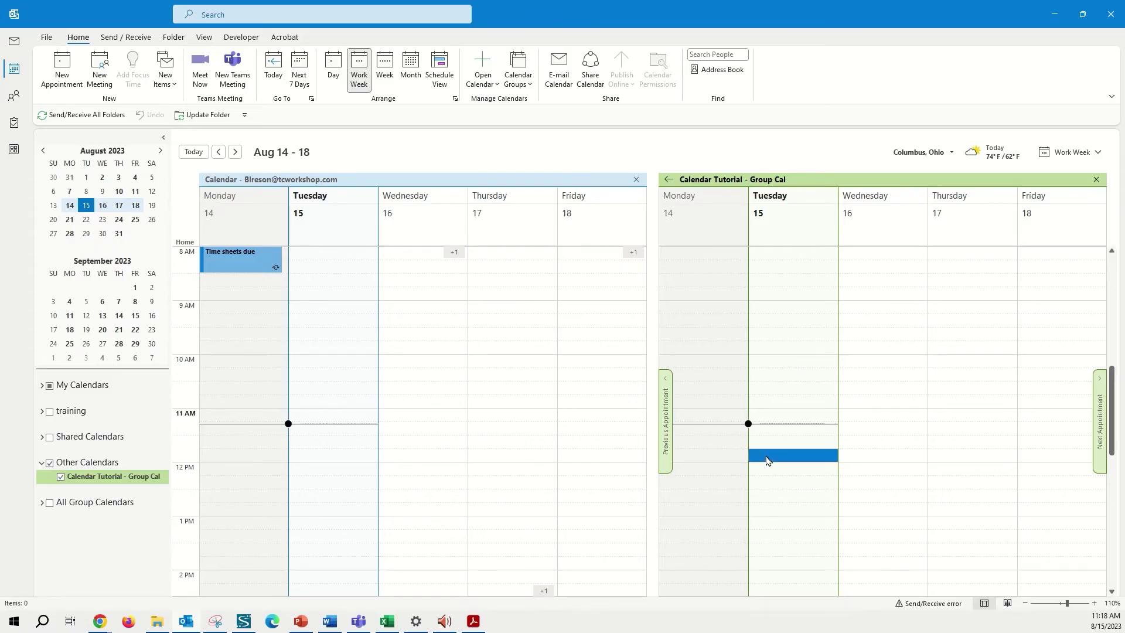
double_click(767, 456)
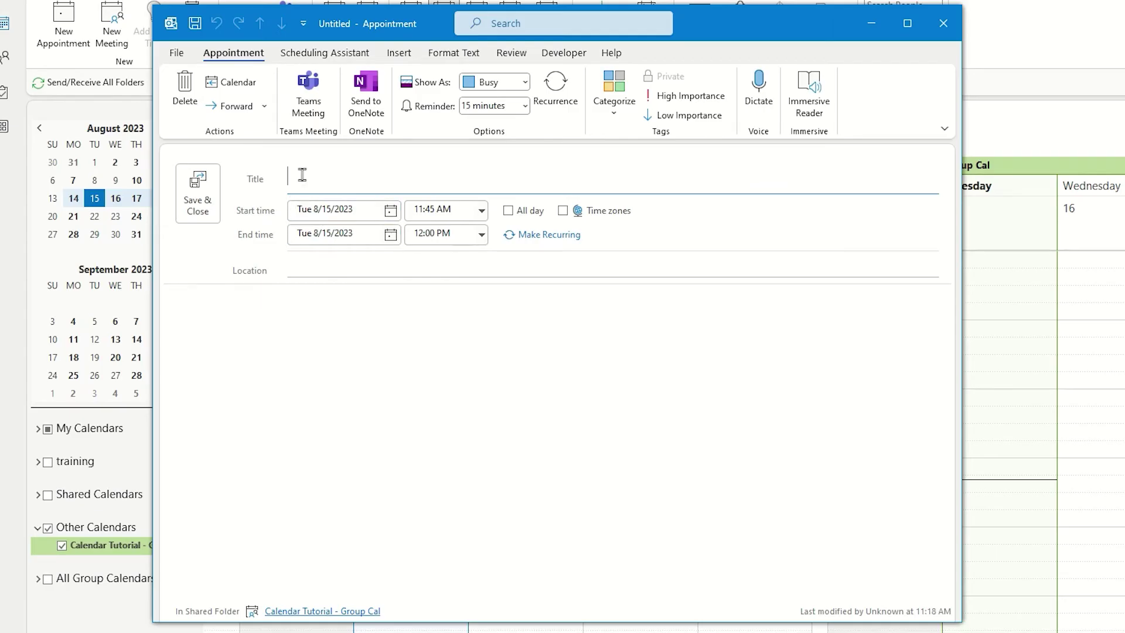
type("Test Event")
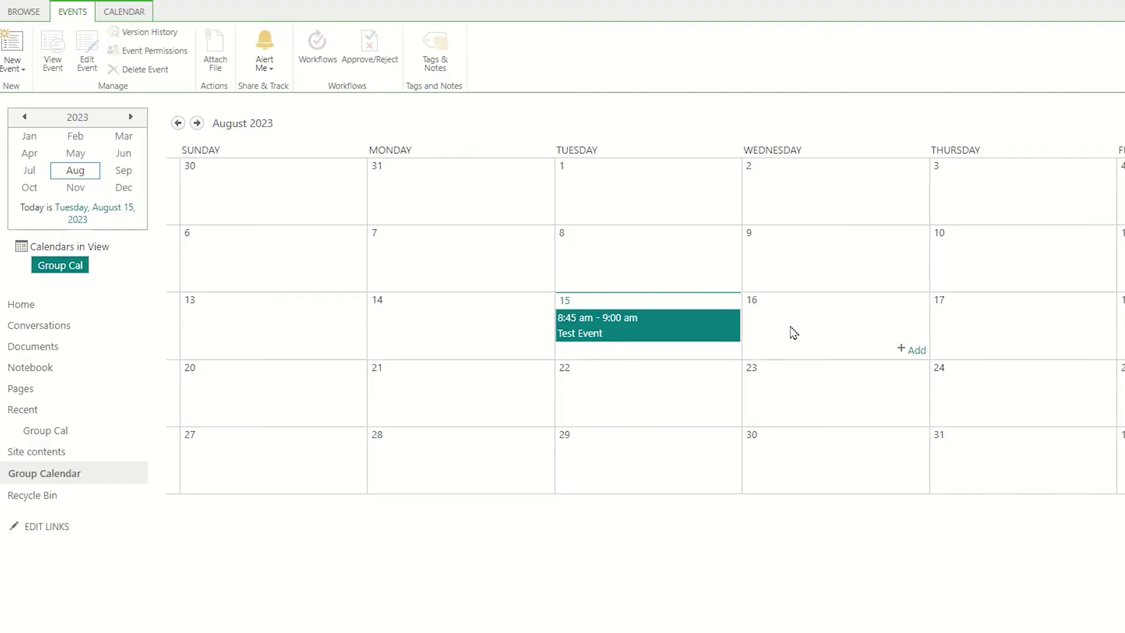
- Create and save 'Second Event' on Wednesday, August 16 in the Group Calendar
double_click(794, 332)
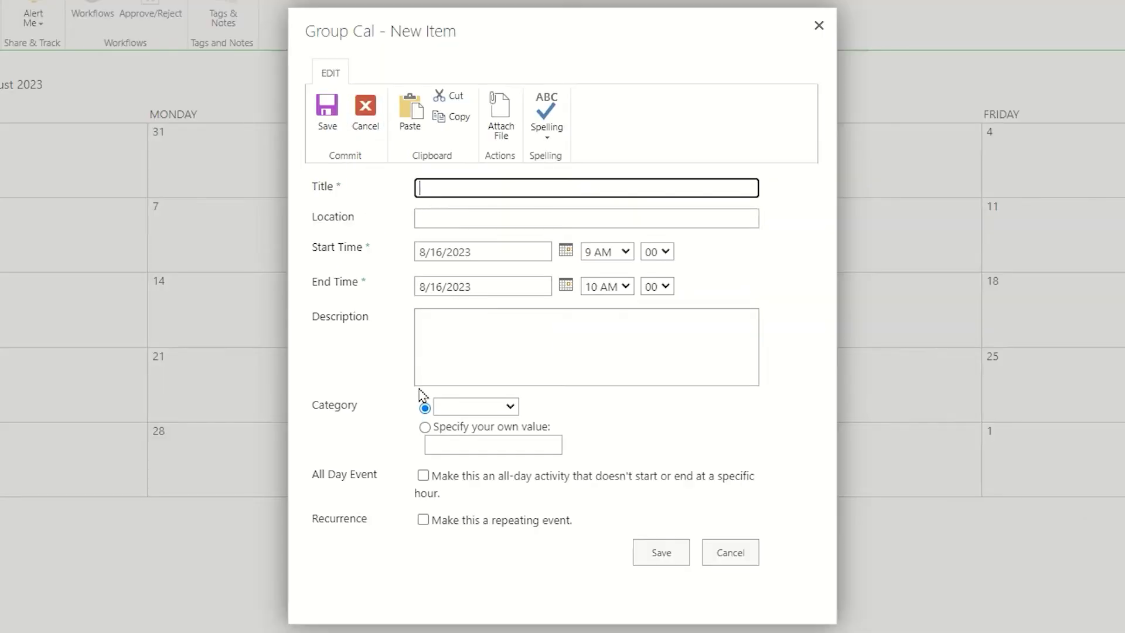
type("Second Event")
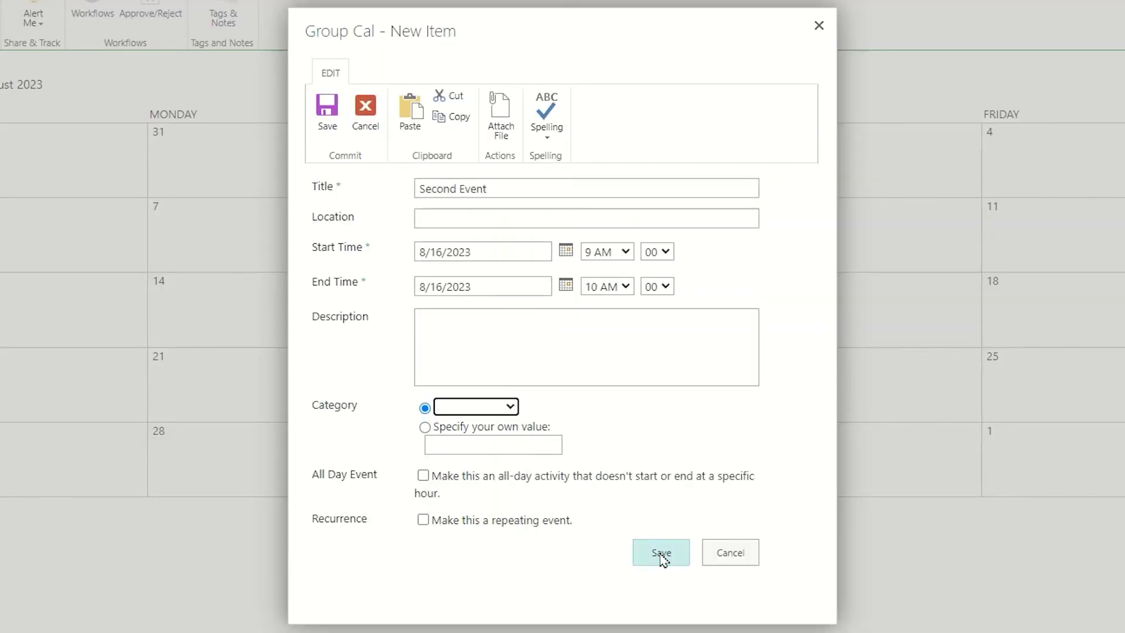
left_click(661, 553)
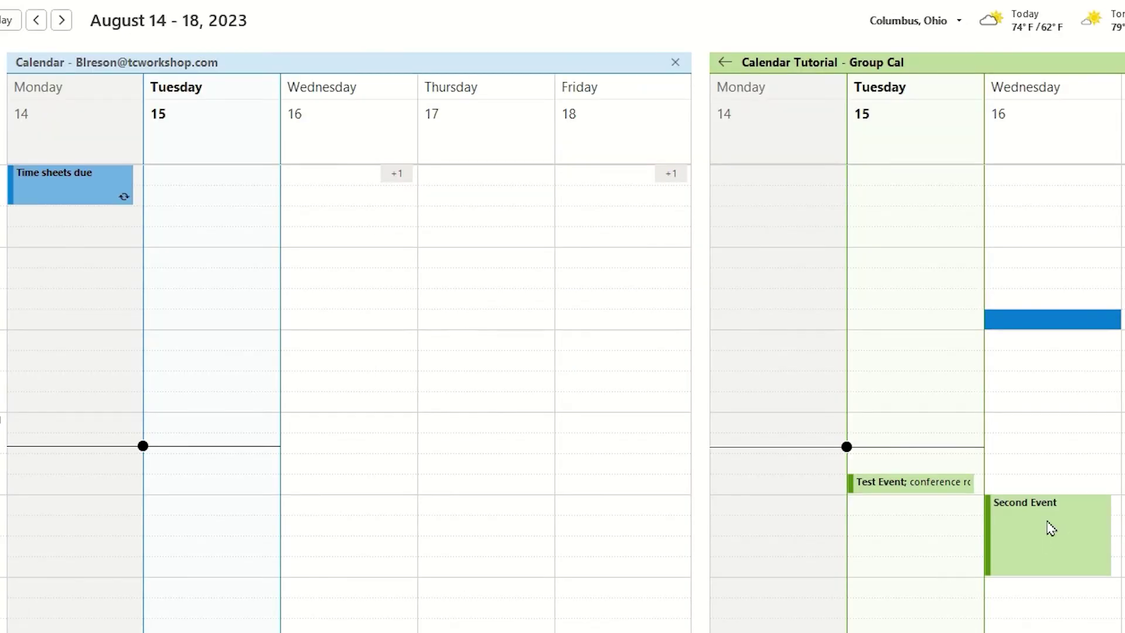
- Select Second Event on Wednesday, August 16 in Outlook's Group Cal, next to Tuesday's Test Event
mouse_move(1064, 534)
left_click(1041, 537)
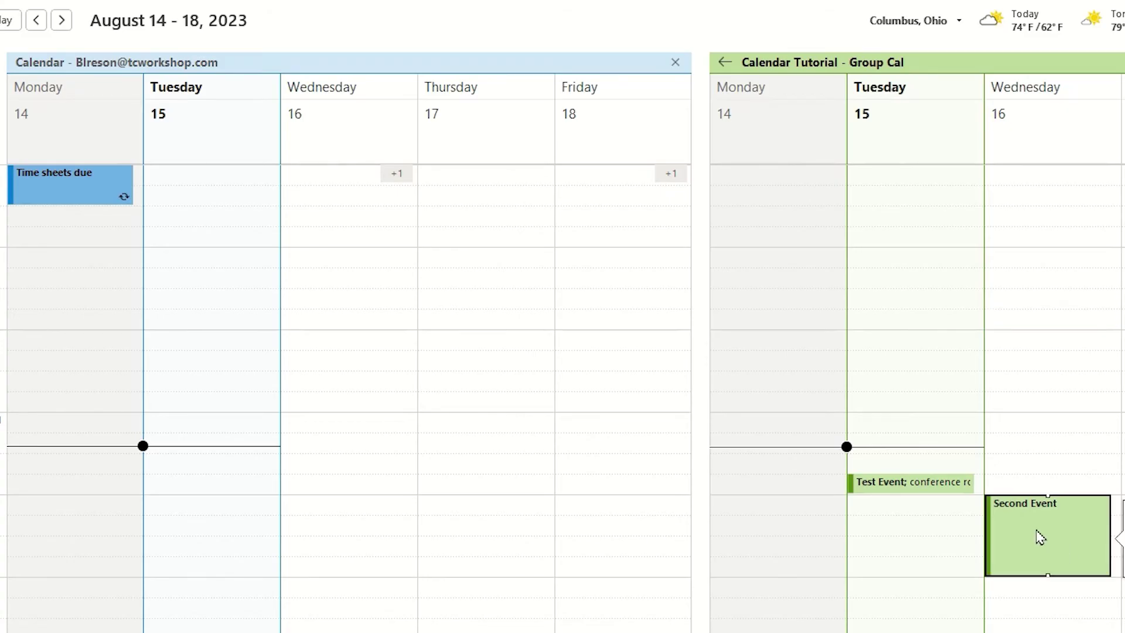
- Copy Second Event into the personal calendar for Wednesday at 12 PM and close the appointment
double_click(1040, 536)
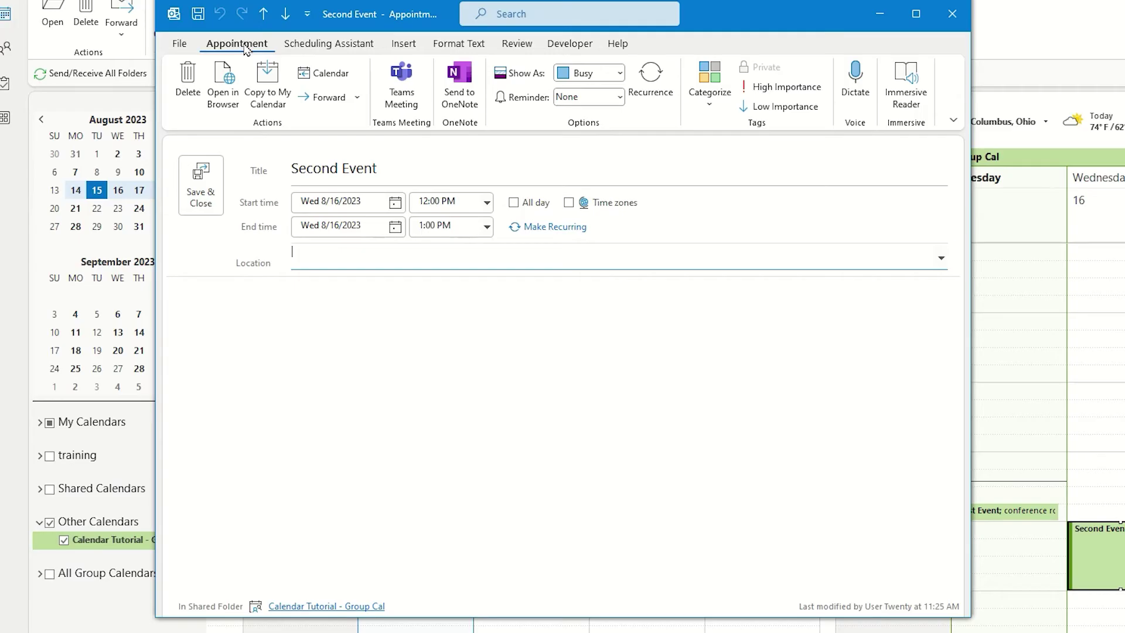
left_click(254, 77)
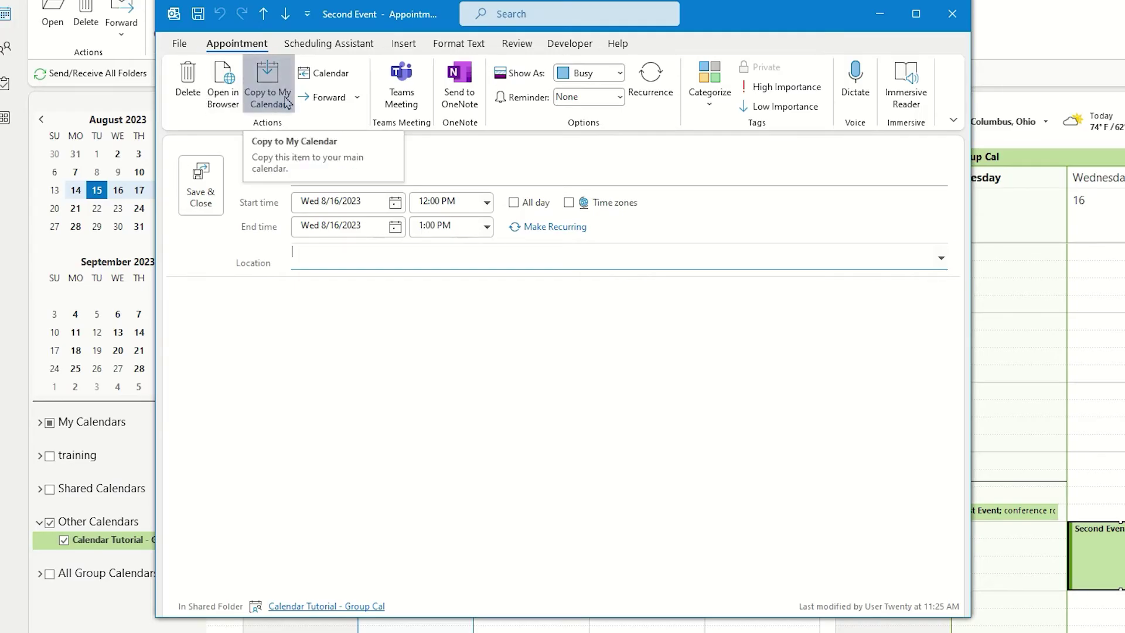
left_click(265, 88)
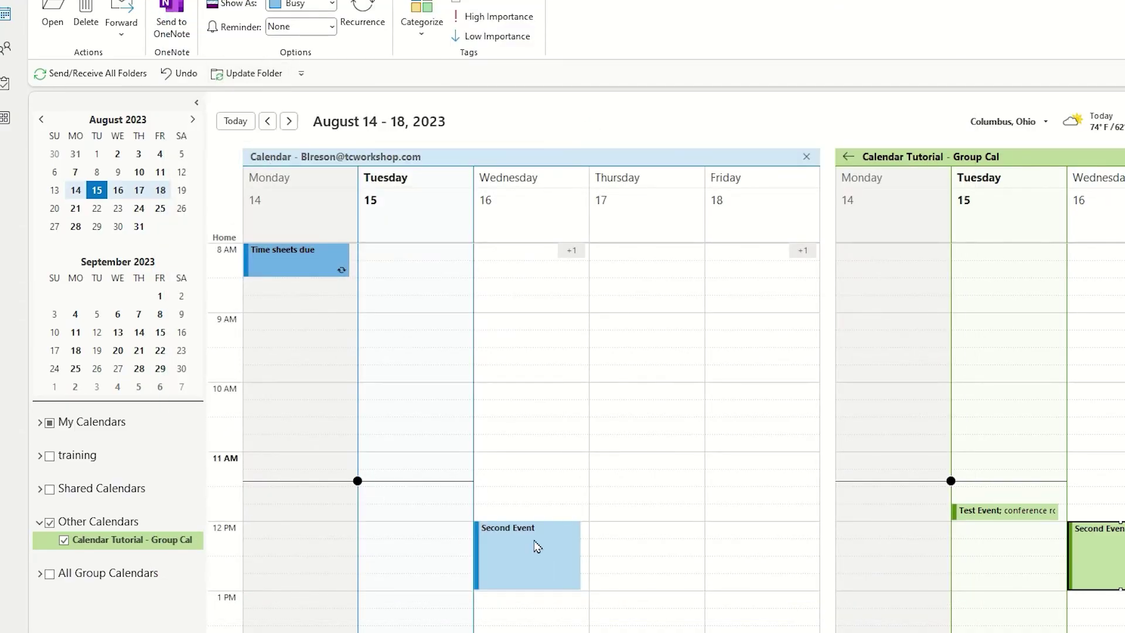
mouse_move(523, 558)
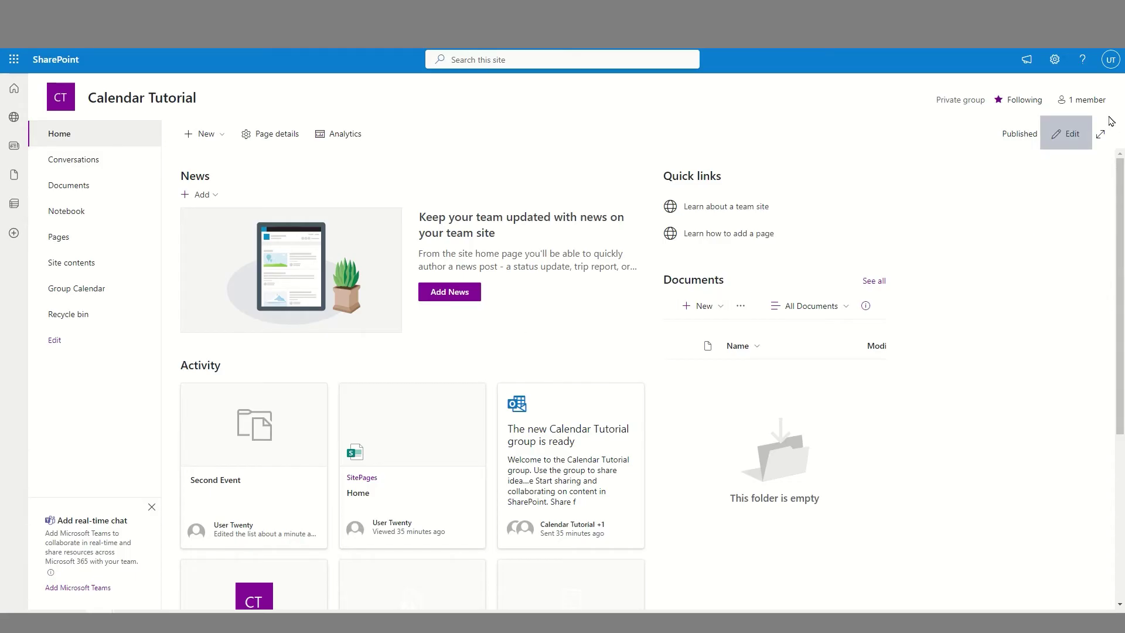
- Put the Calendar Tutorial home page into edit mode
left_click(1072, 136)
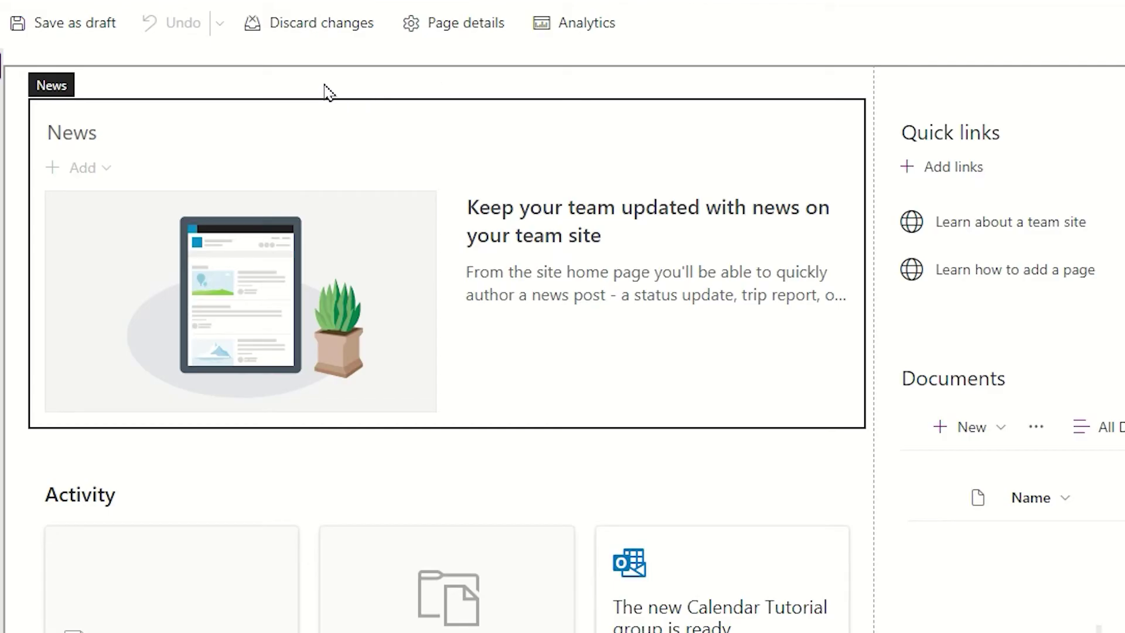
mouse_move(447, 83)
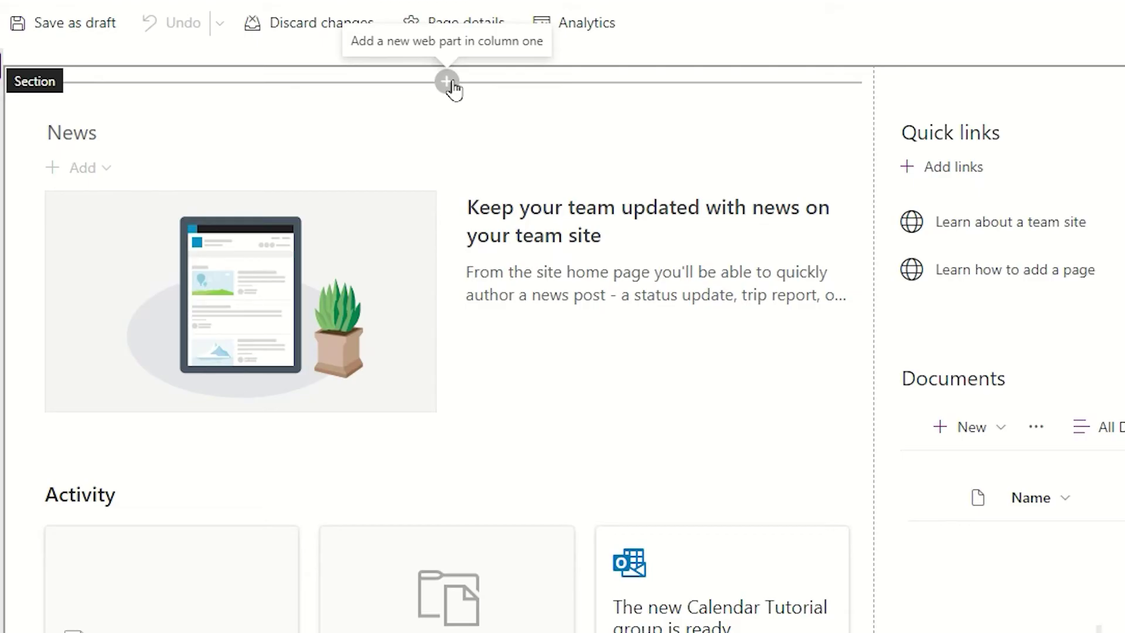
- Insert an Events web part above the News section, found by searching 'event'
left_click(448, 82)
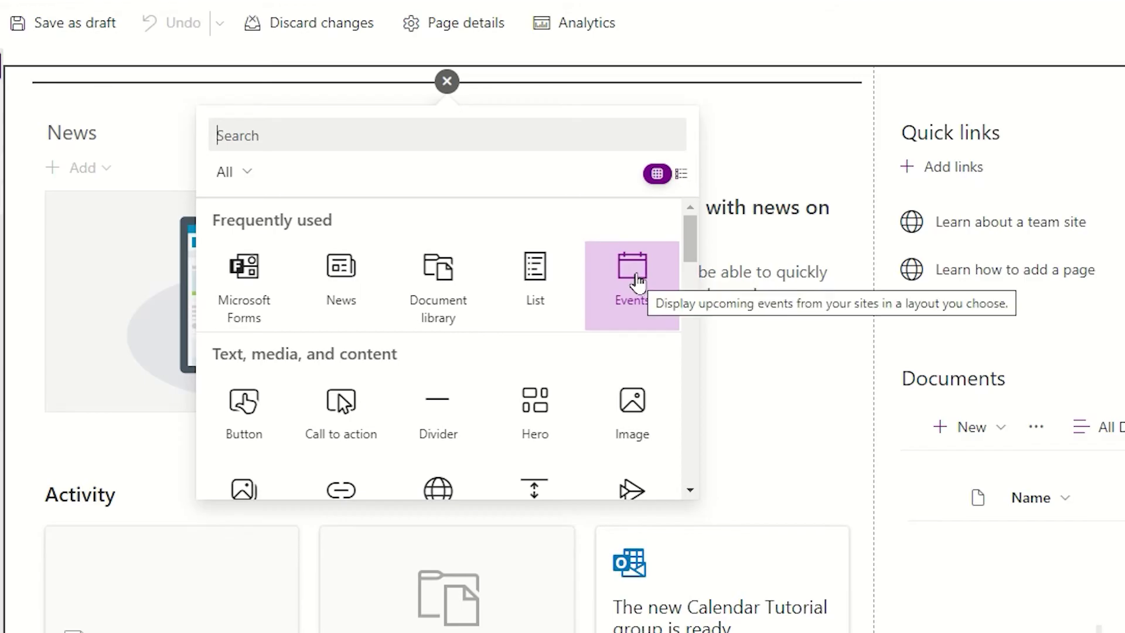
left_click_drag(691, 238, 715, 377)
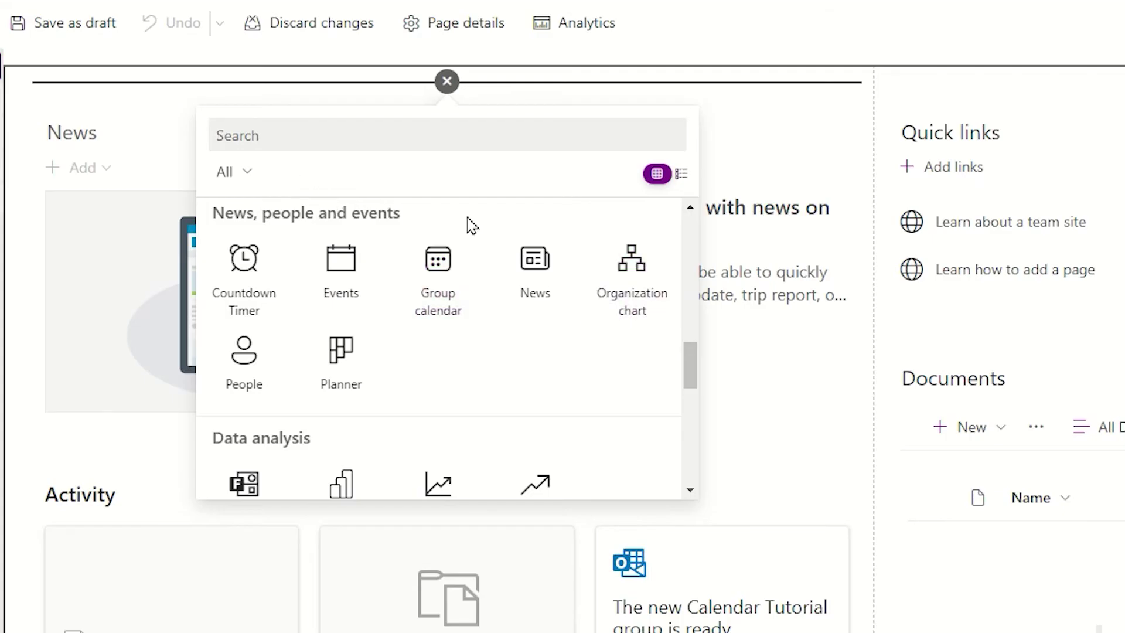
scroll(697, 357, "up", 5)
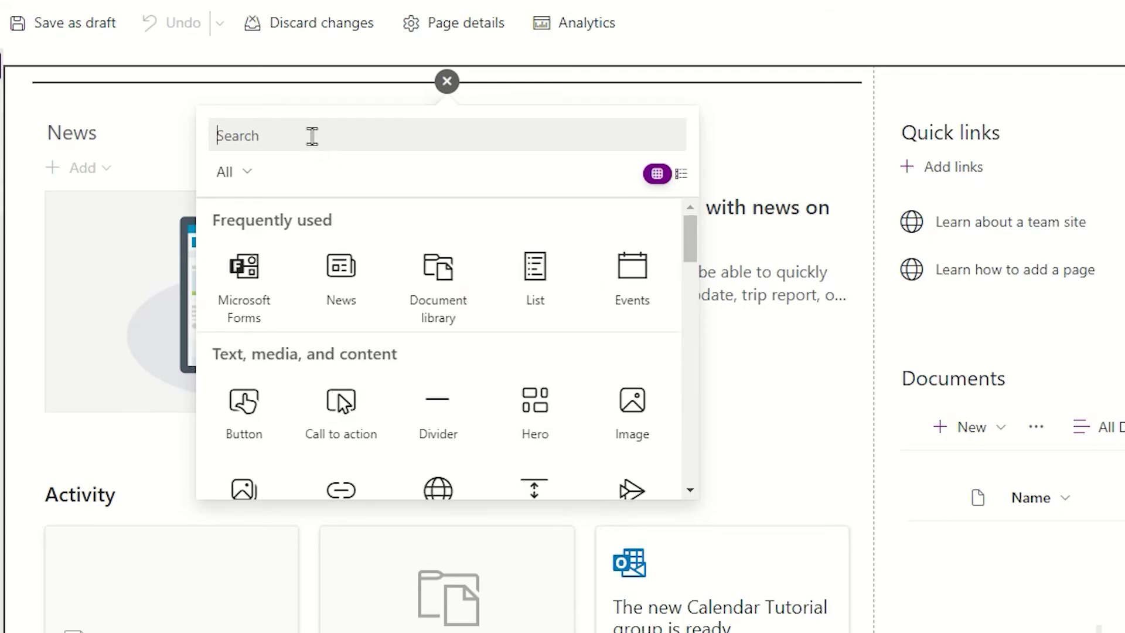
type("event")
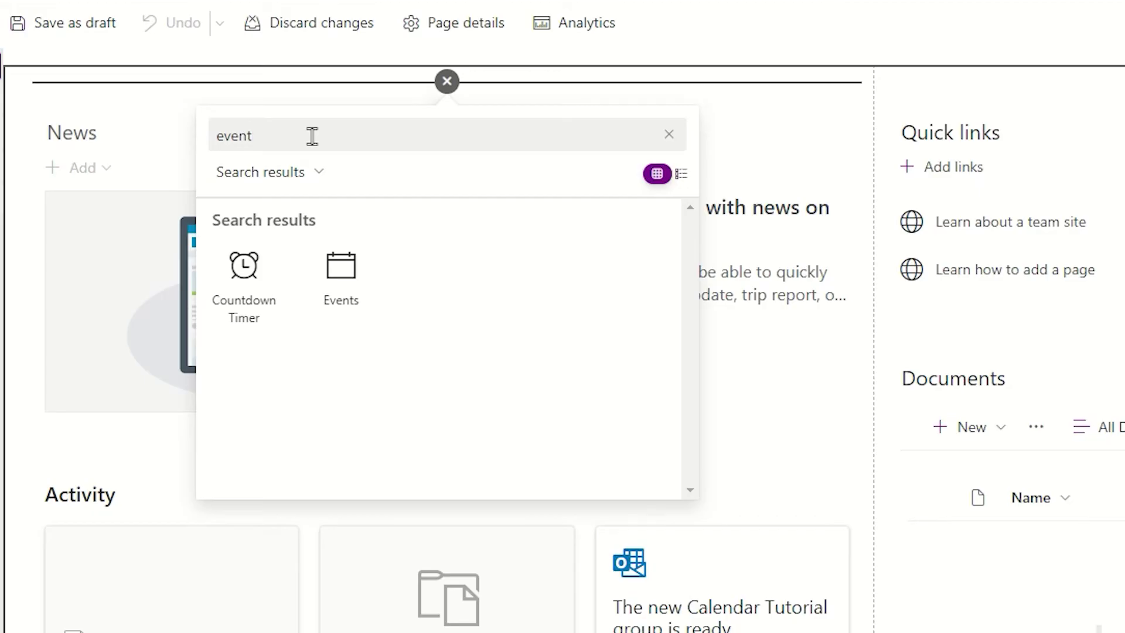
left_click(335, 278)
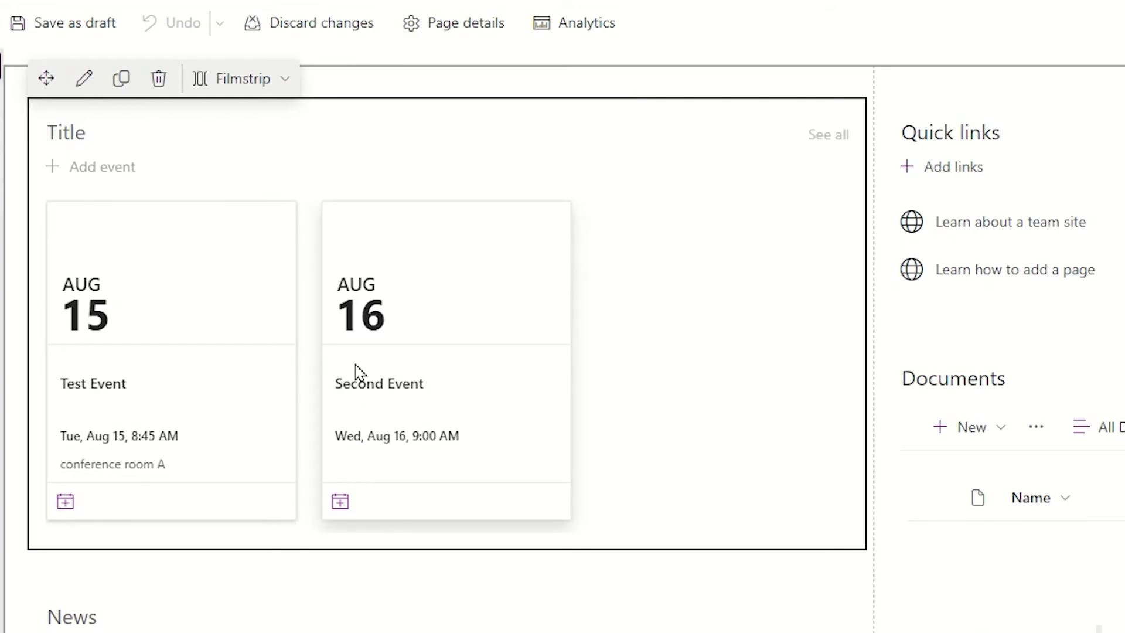
- Open the Events web part's settings, showing Group Cal as its events list
left_click(84, 88)
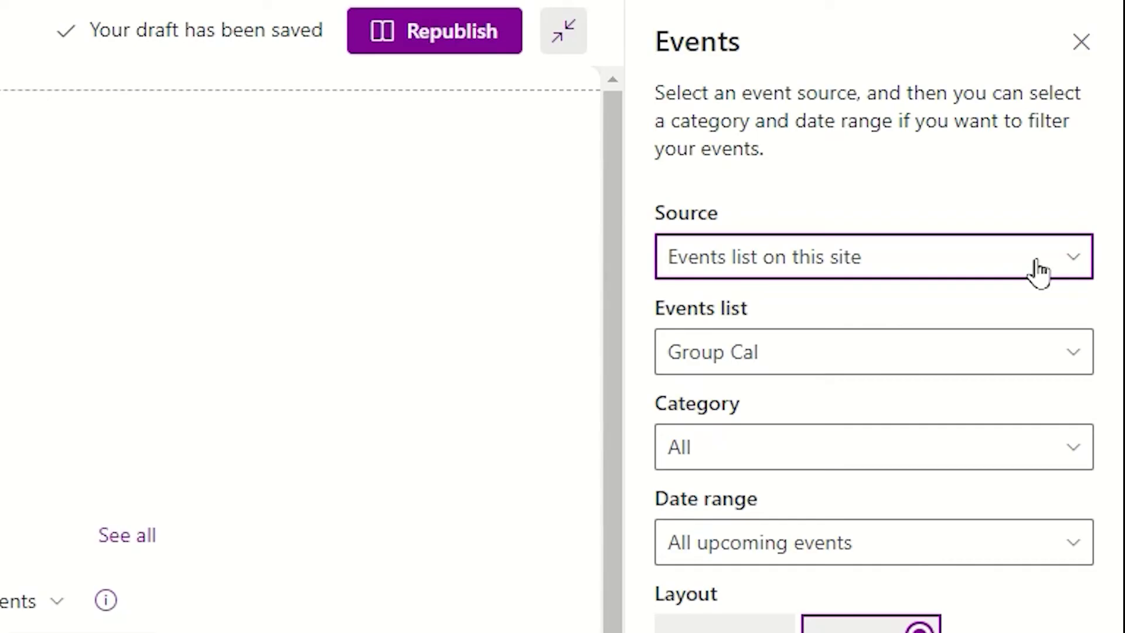
- Source the Events web part from this site's Group Cal list, leaving Category at All
left_click(1040, 270)
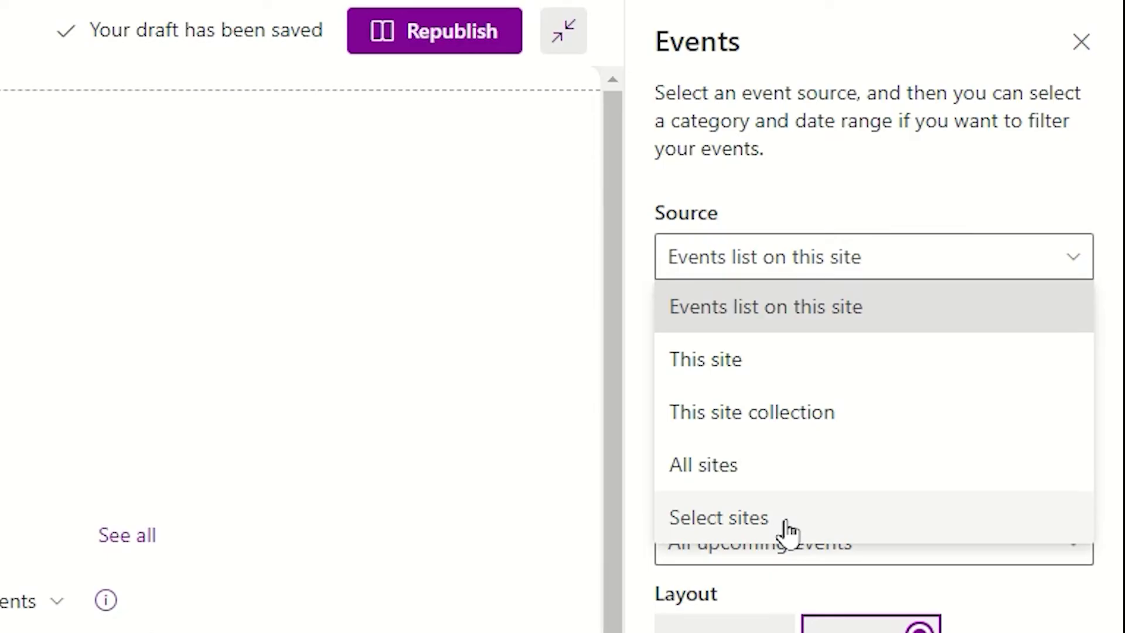
left_click(787, 296)
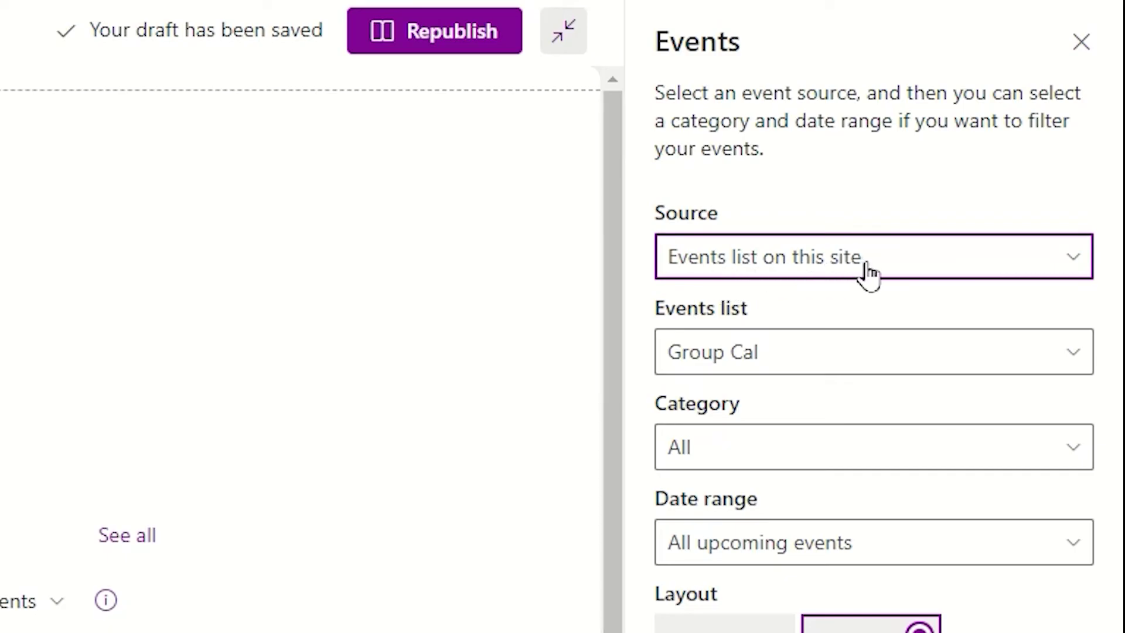
left_click(815, 369)
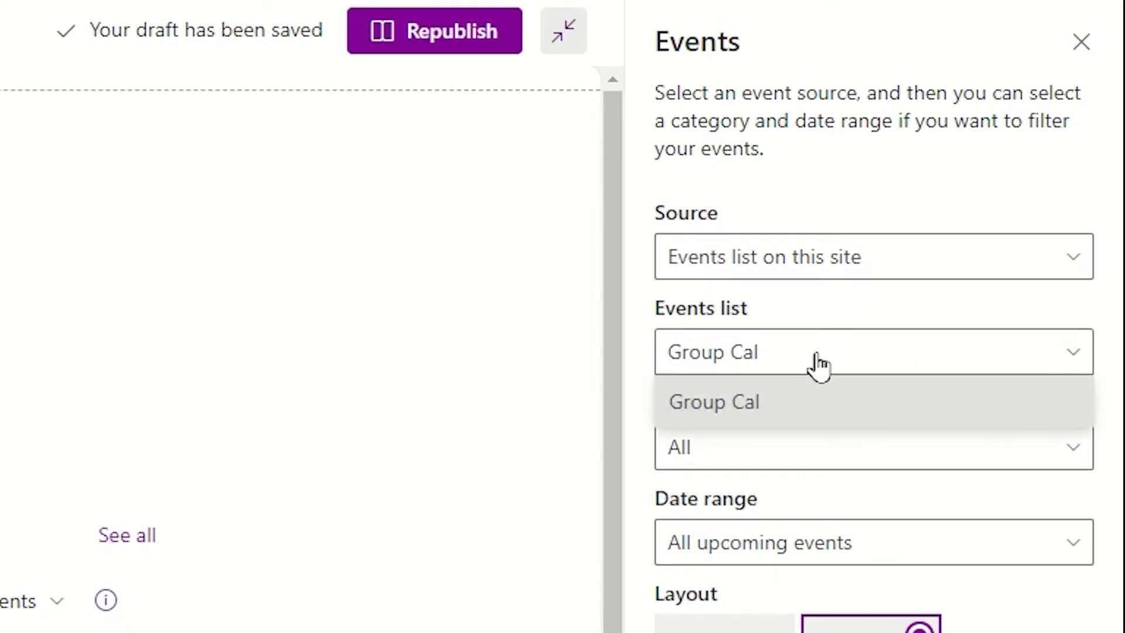
left_click(817, 366)
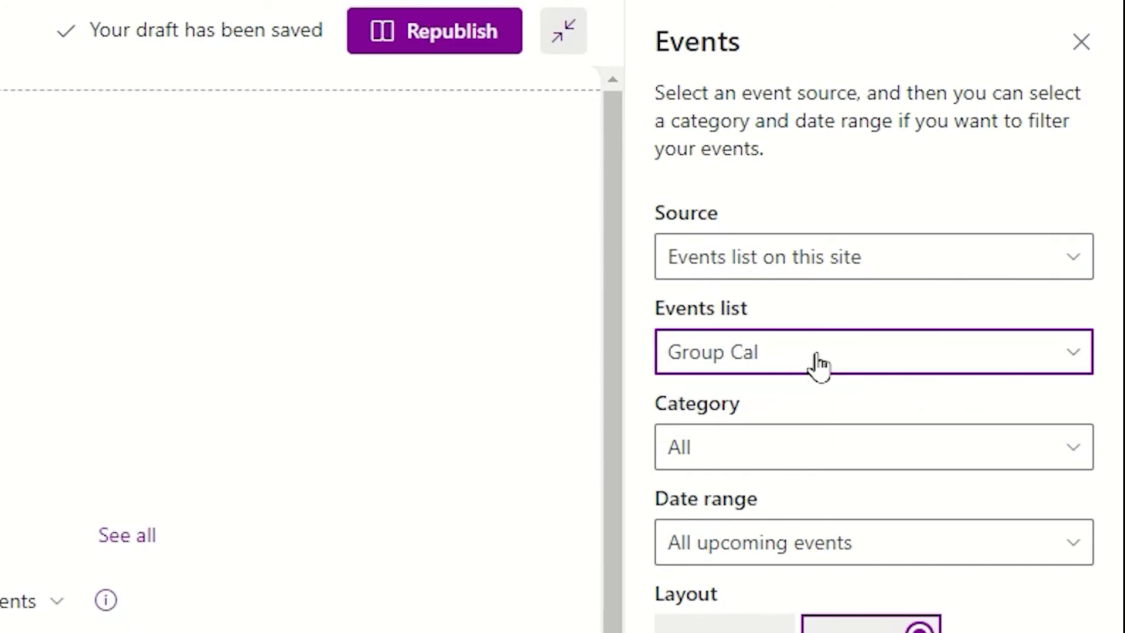
left_click(780, 455)
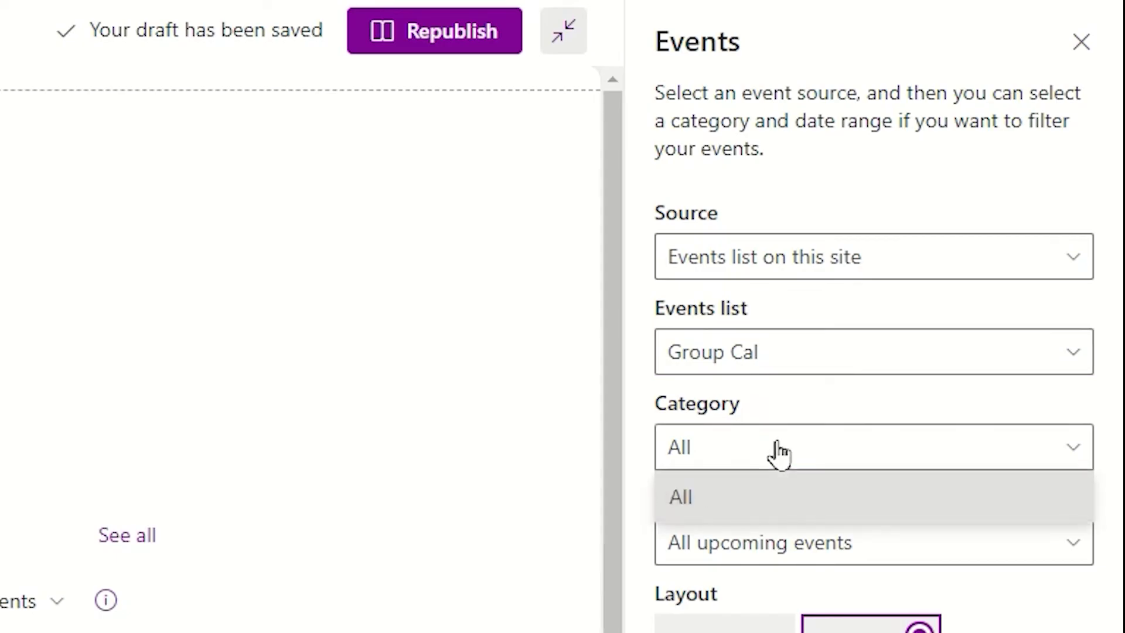
left_click(780, 454)
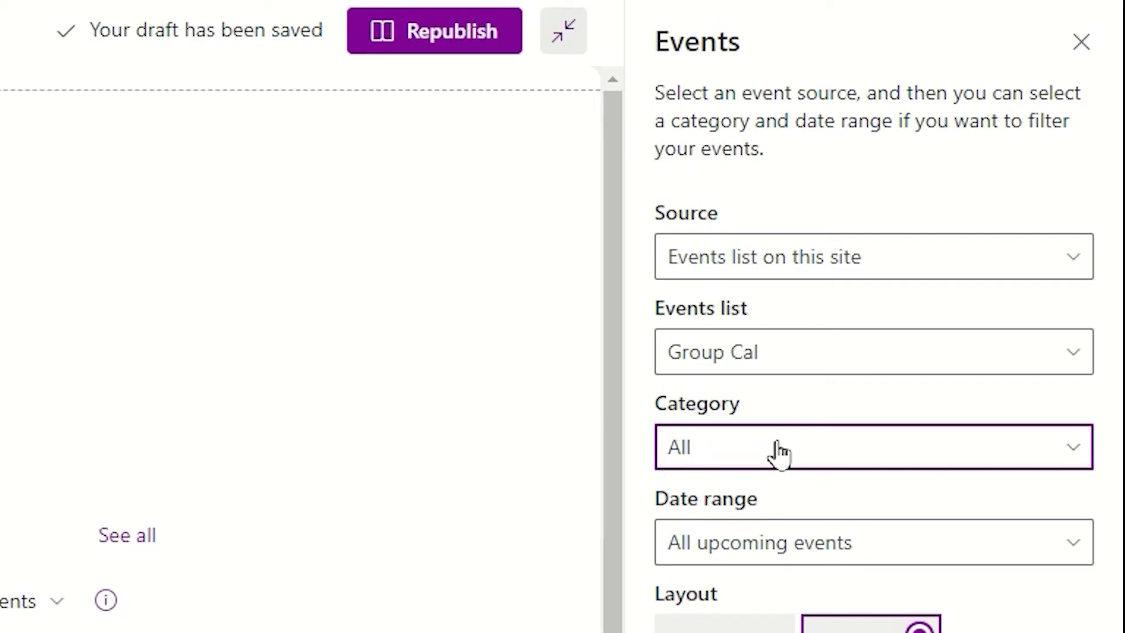
scroll(779, 454, "down", 5)
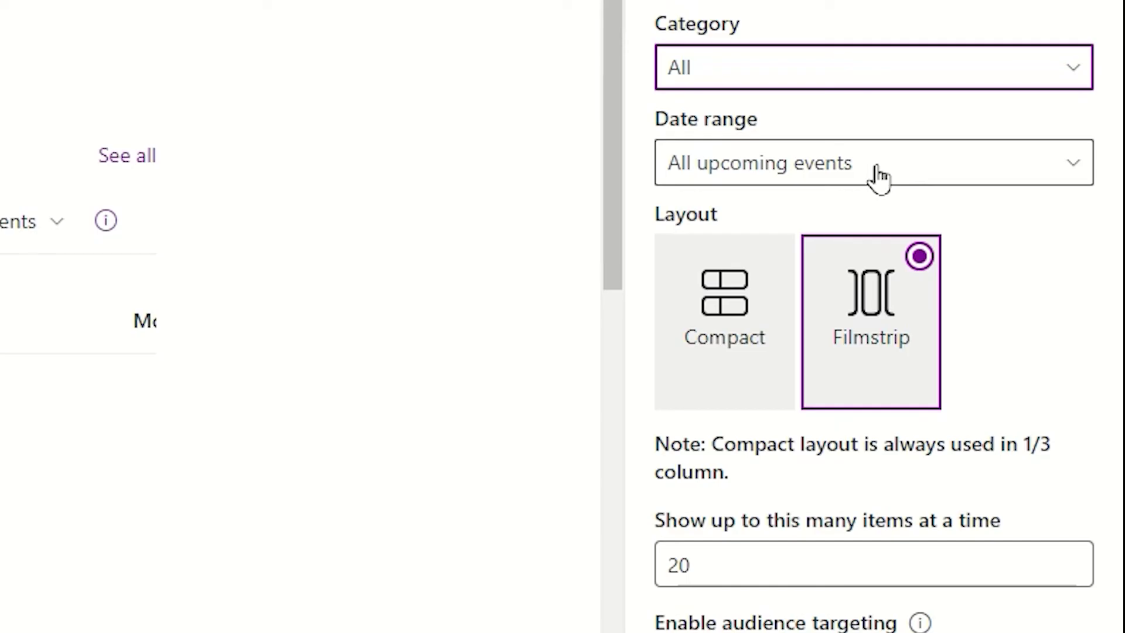
- Set the Events date range to This month, show up to 5 items, and hide event images
left_click(879, 177)
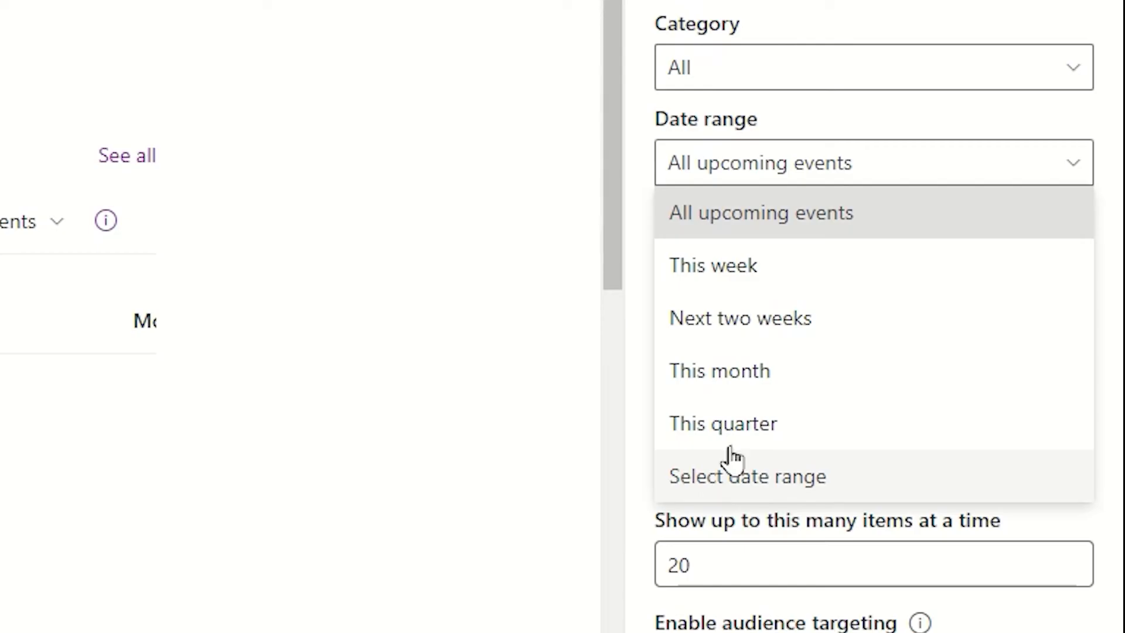
left_click(728, 385)
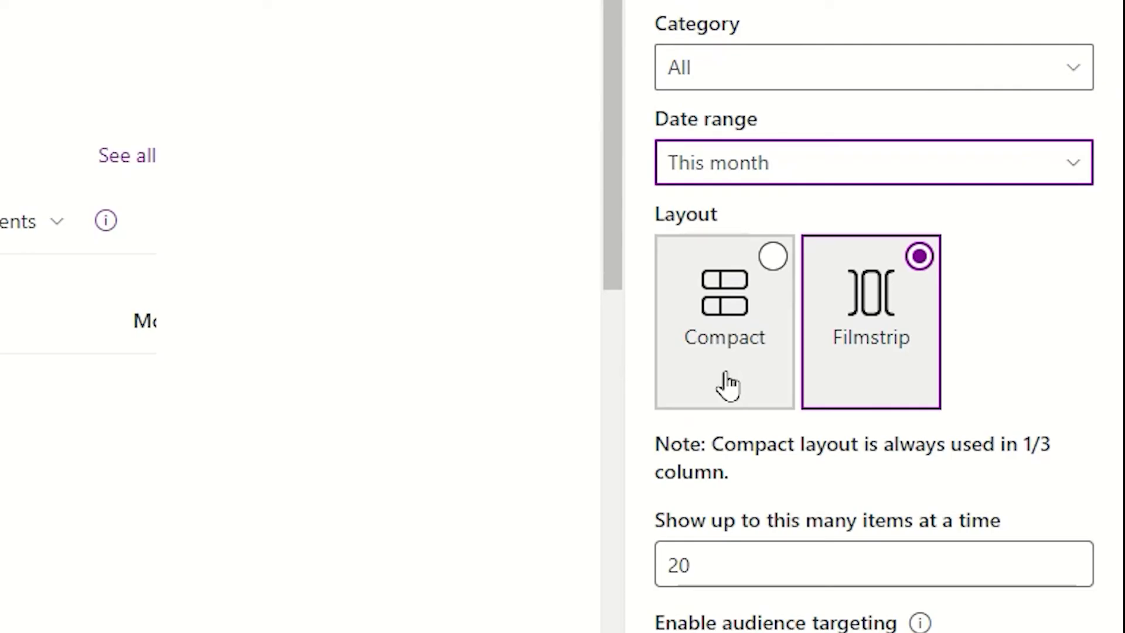
left_click(773, 258)
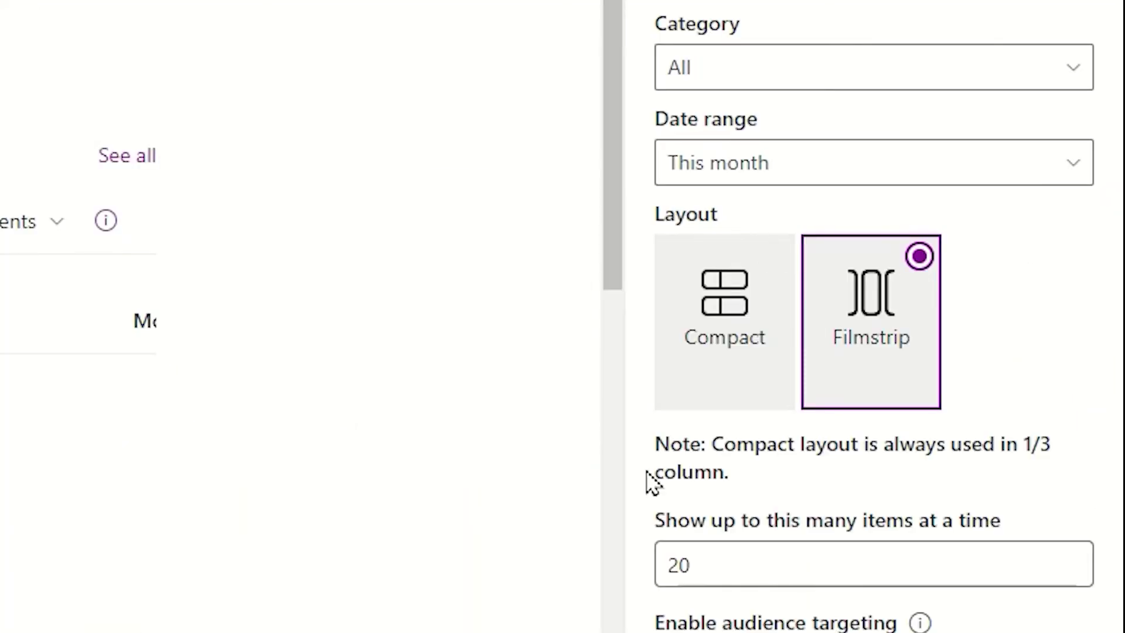
double_click(711, 562)
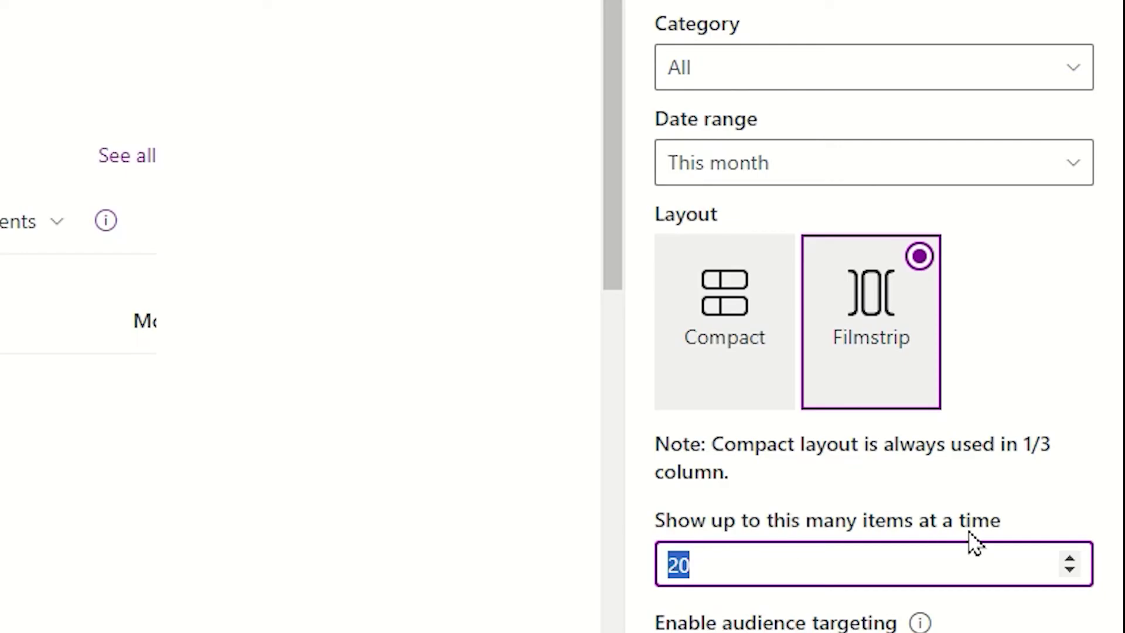
type("5")
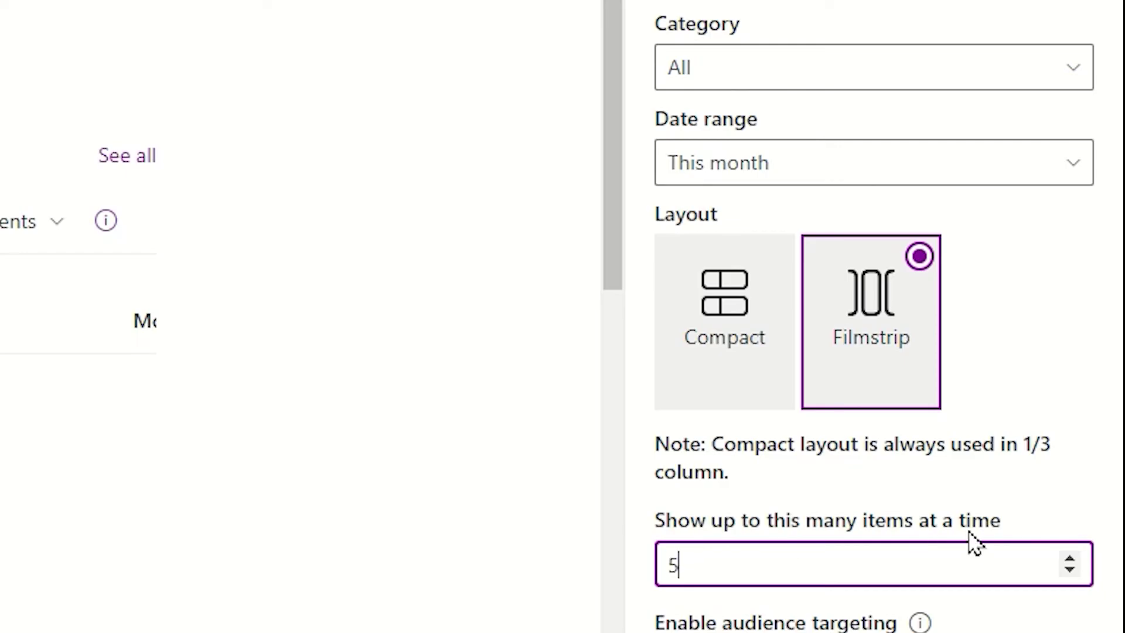
scroll(900, 564, "down", 5)
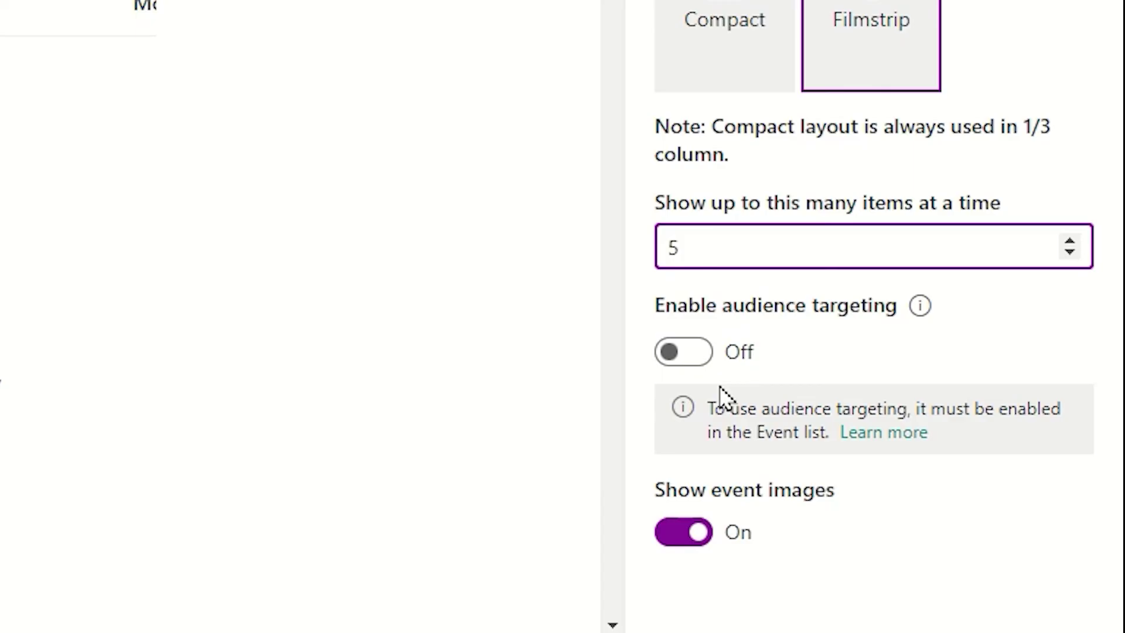
left_click(696, 548)
left_click(694, 534)
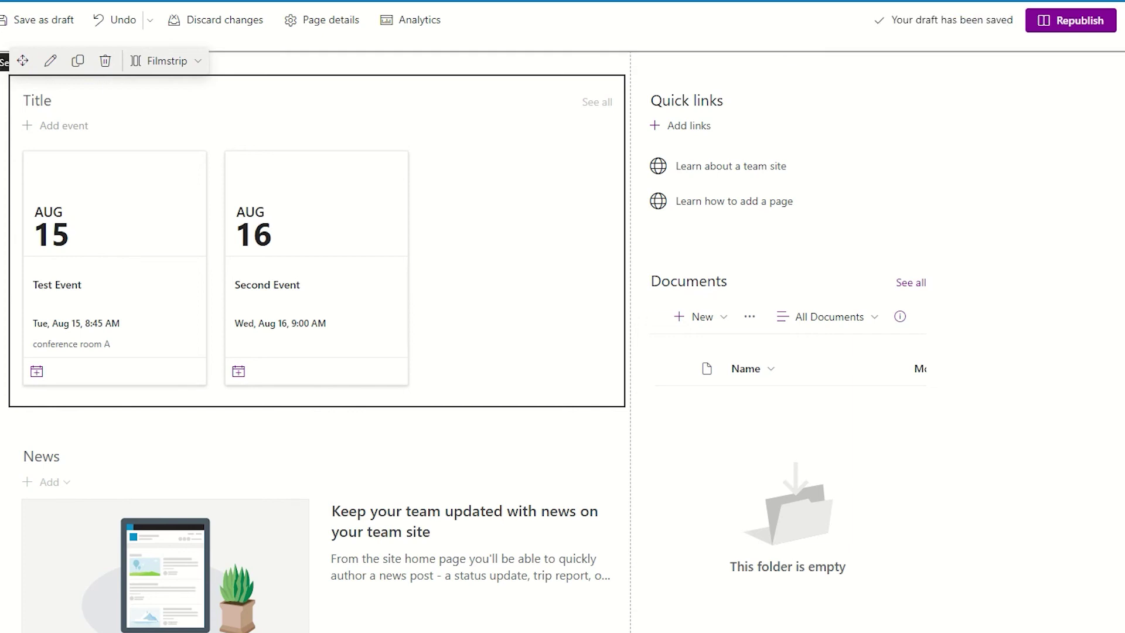
- Republish the Home page so the Events part shows Test Event and Second Event cards
left_click(1080, 28)
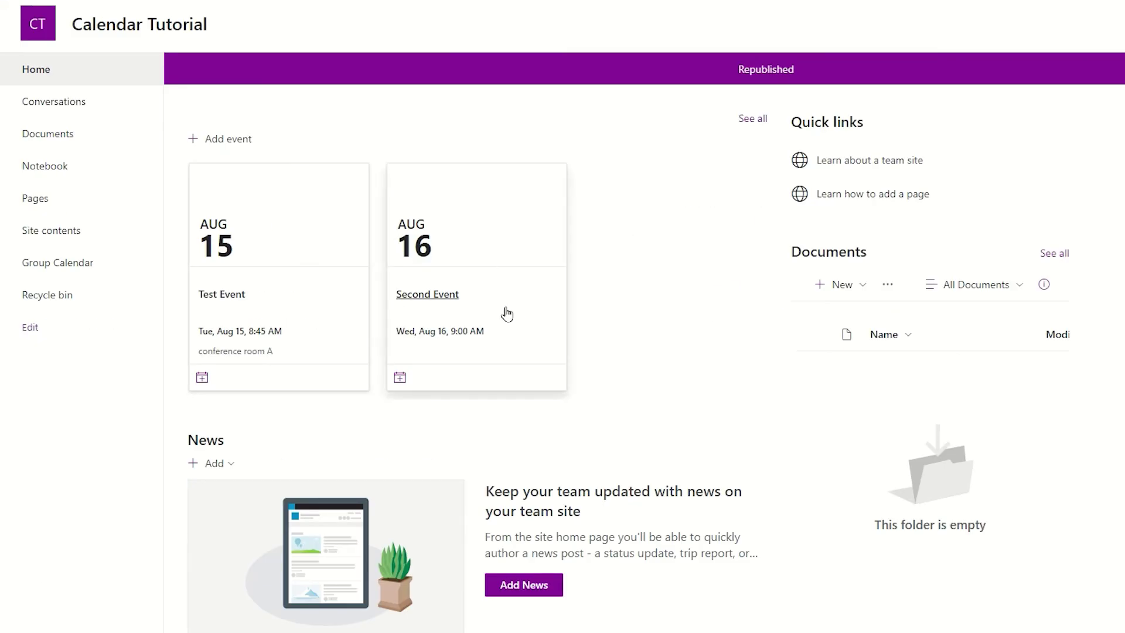
- Start a new event titled 'Third Event' with a start date of Thursday, August 17
left_click(219, 147)
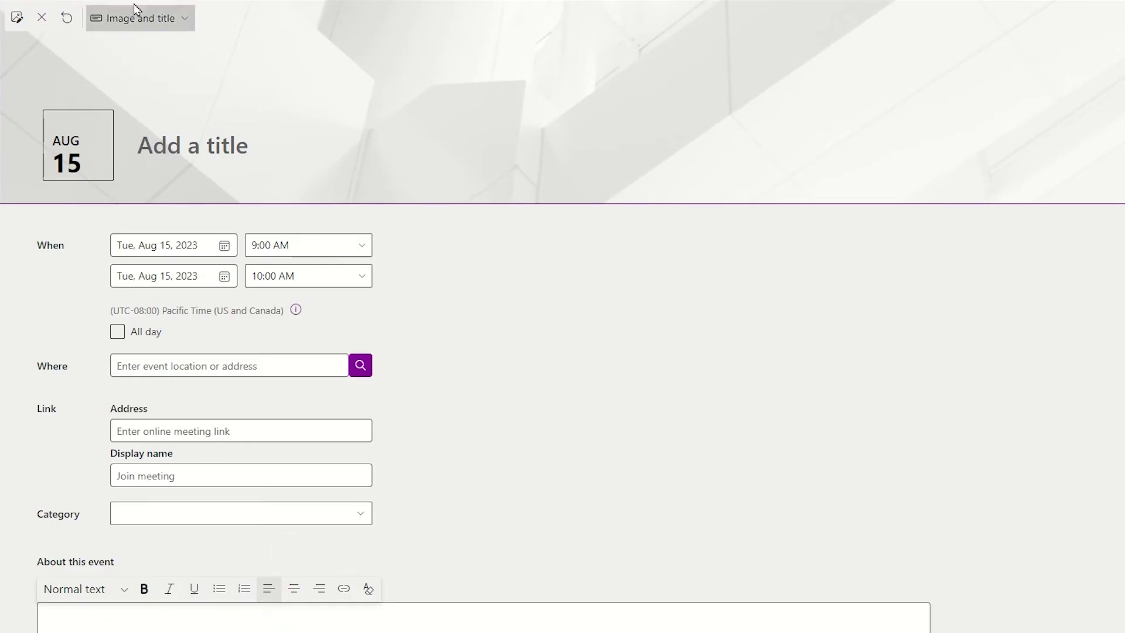
left_click(161, 144)
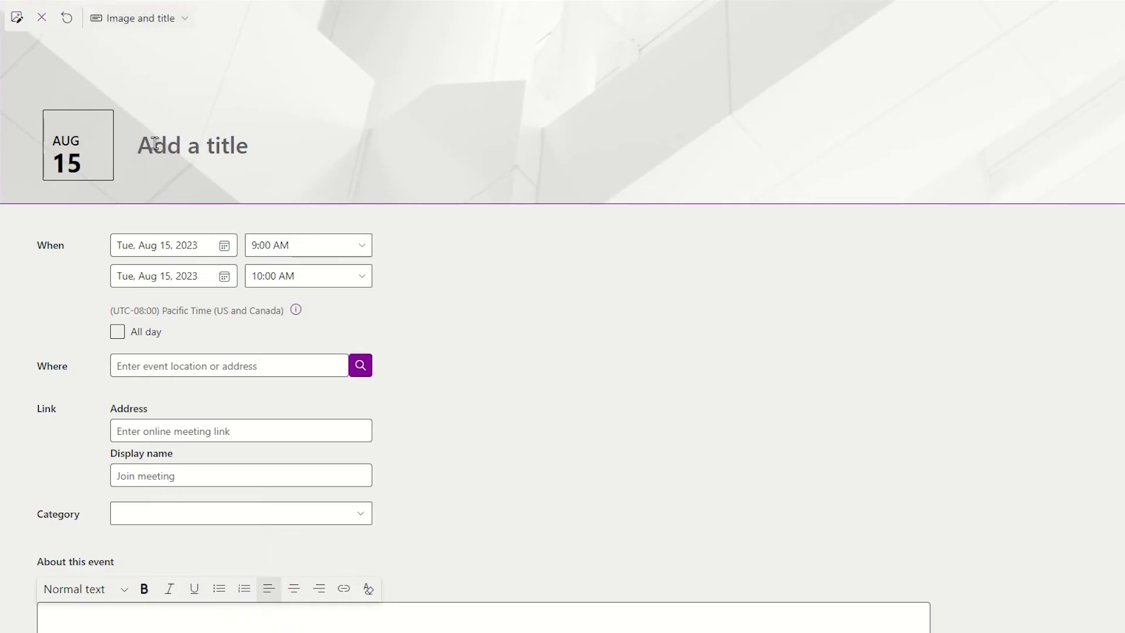
type("Third Event")
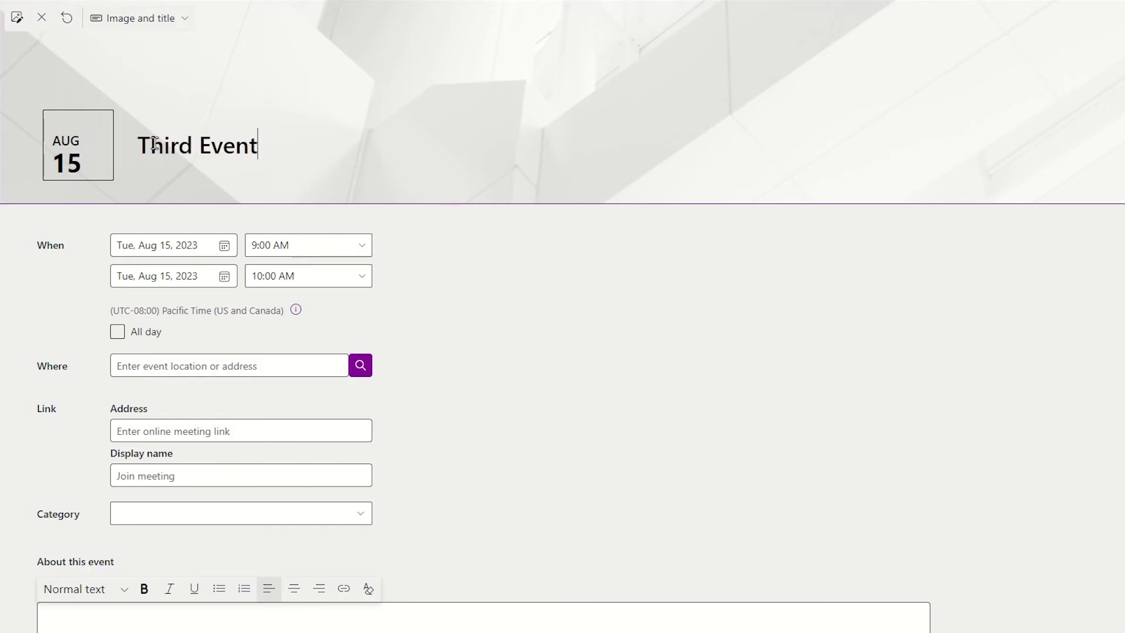
left_click(215, 245)
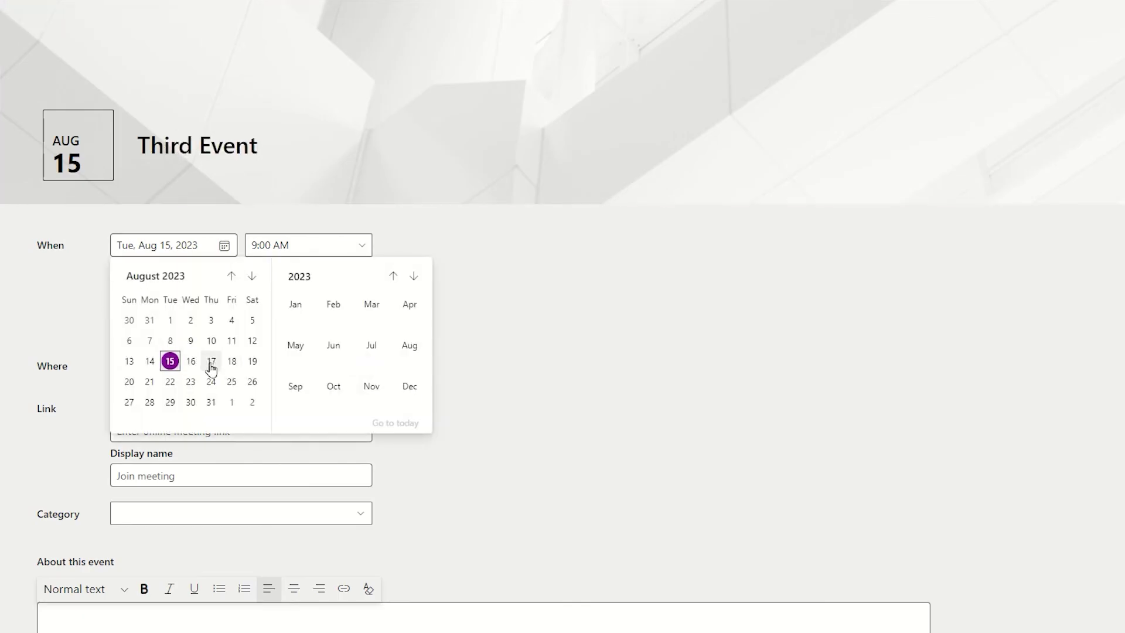
left_click(211, 361)
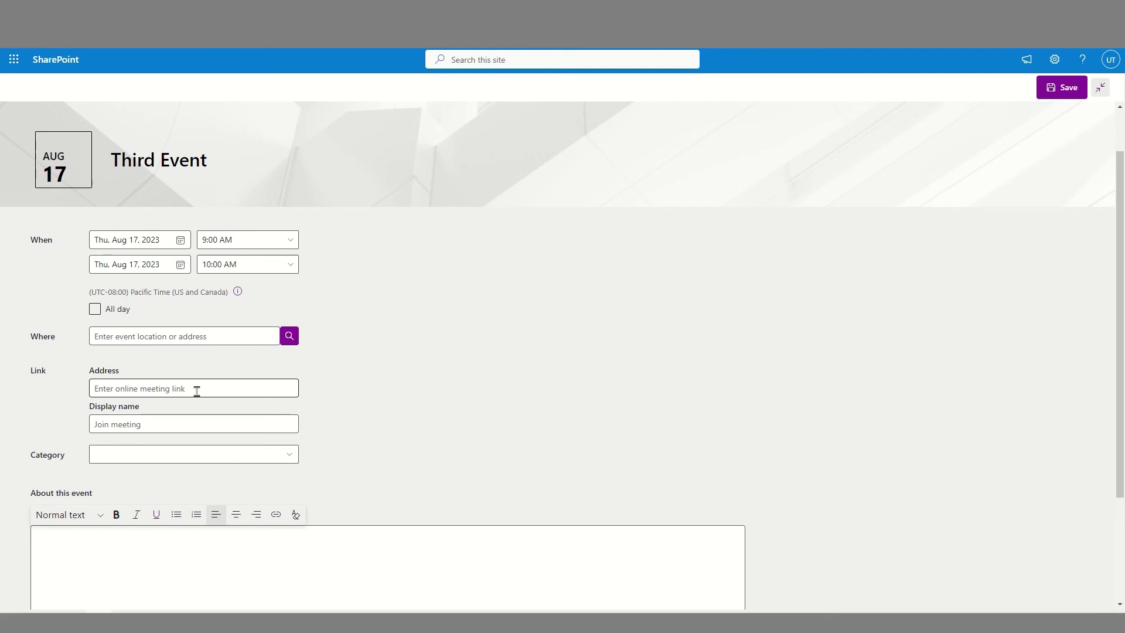
- Leave the category unset and save Third Event for 9:00–10:00 AM
scroll(146, 425, "down", 2)
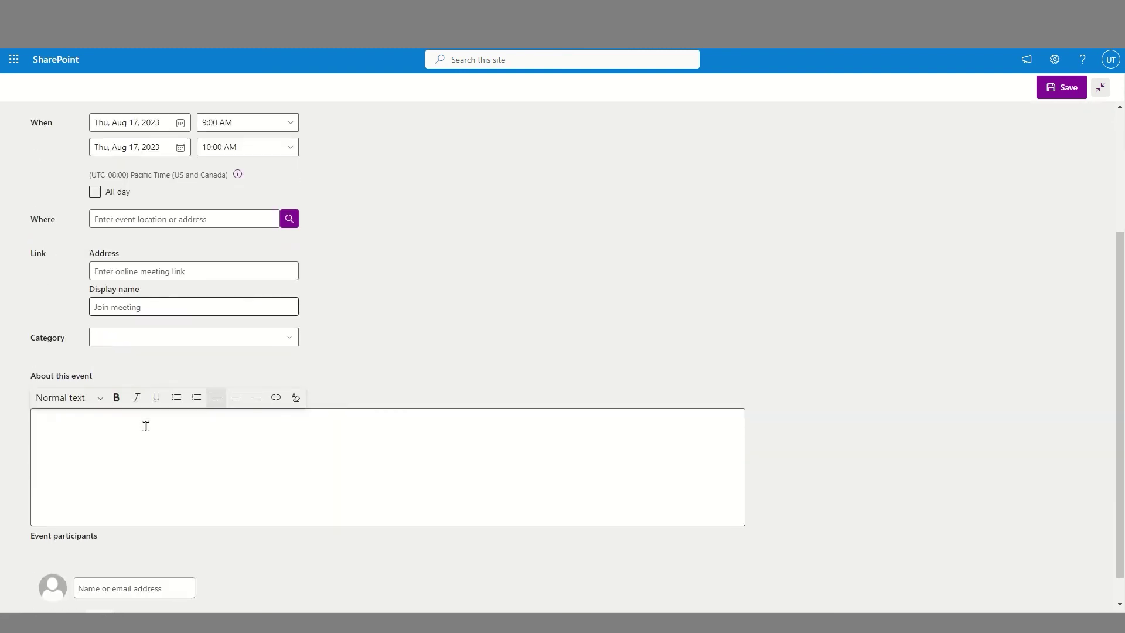
left_click(167, 337)
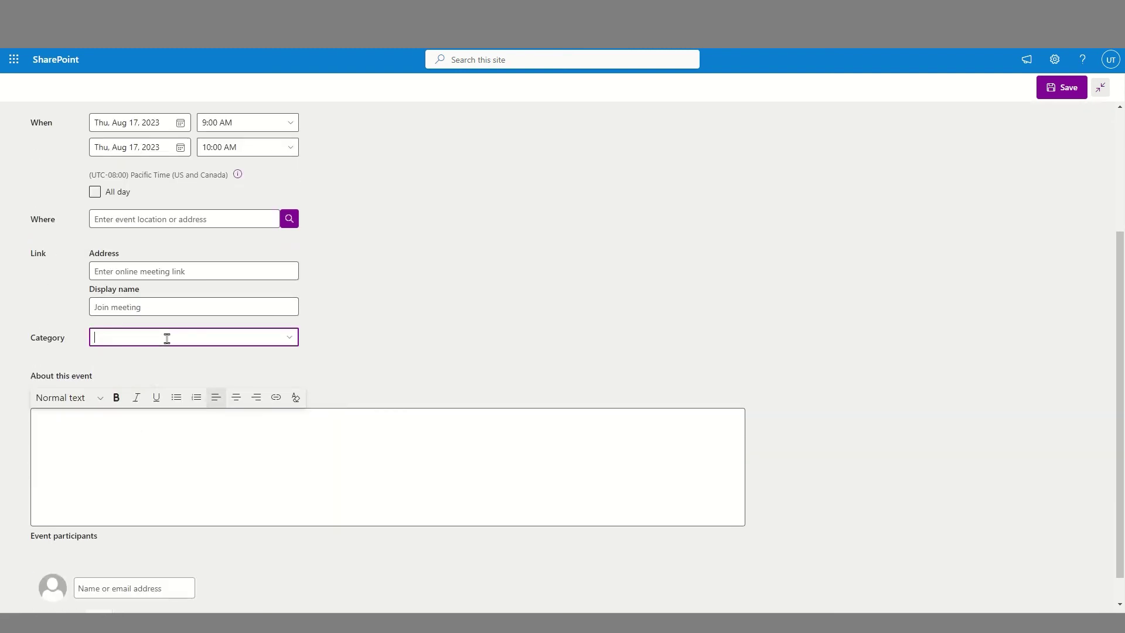
left_click(287, 342)
left_click(66, 463)
scroll(75, 457, "down", 1)
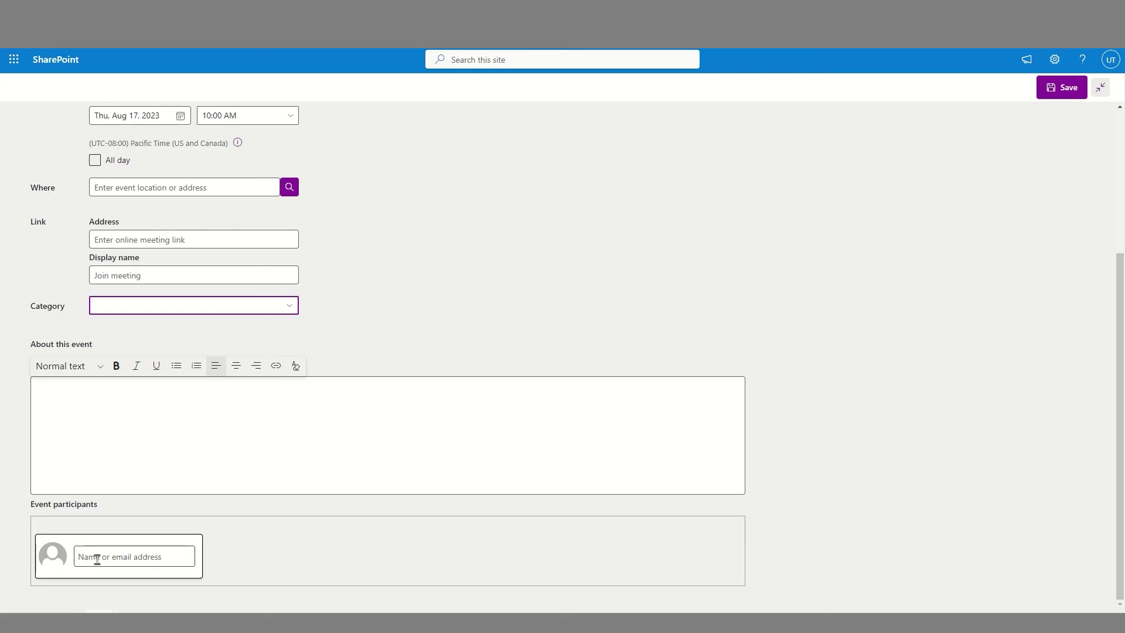
scroll(98, 559, "up", 4)
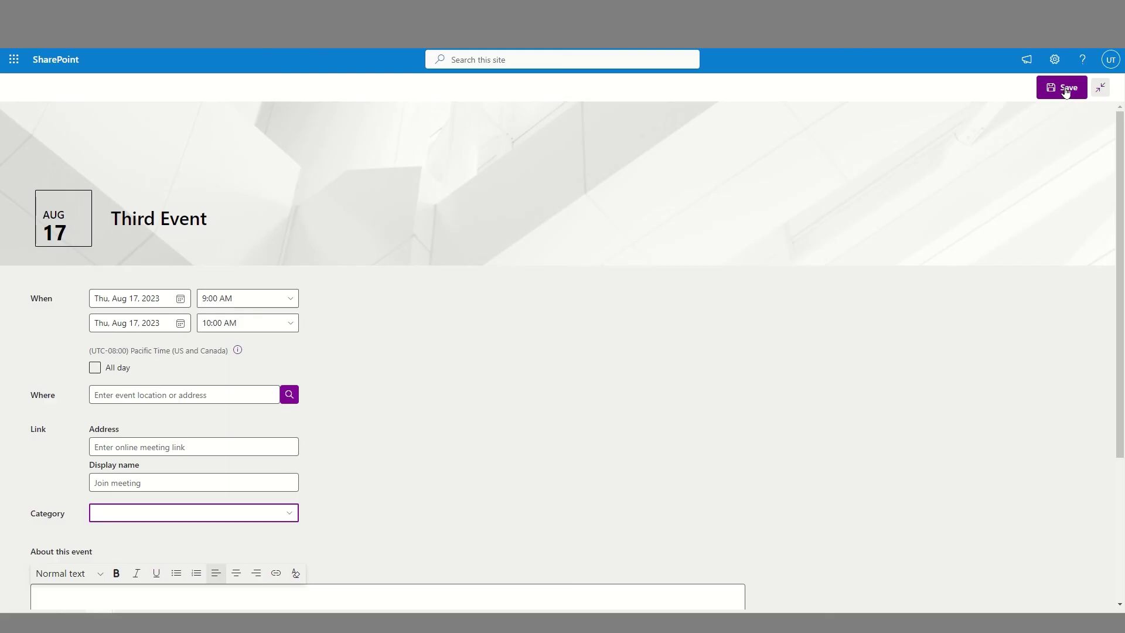
left_click(1066, 93)
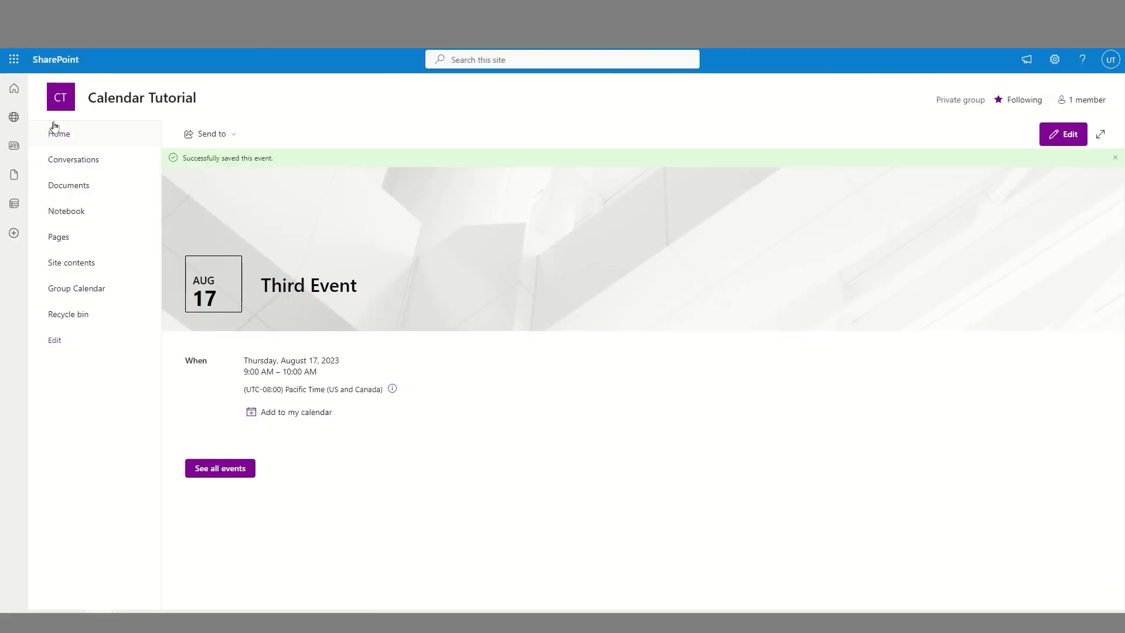
- Check the home page event cards, then open the Group Calendar showing all three August events
left_click(61, 139)
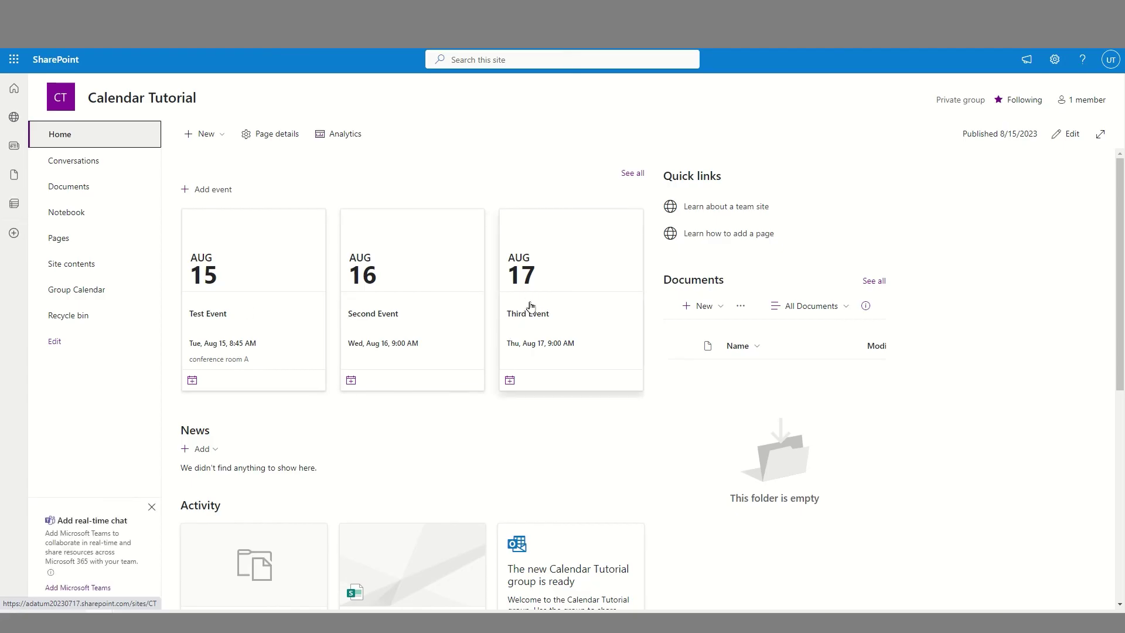
left_click(87, 293)
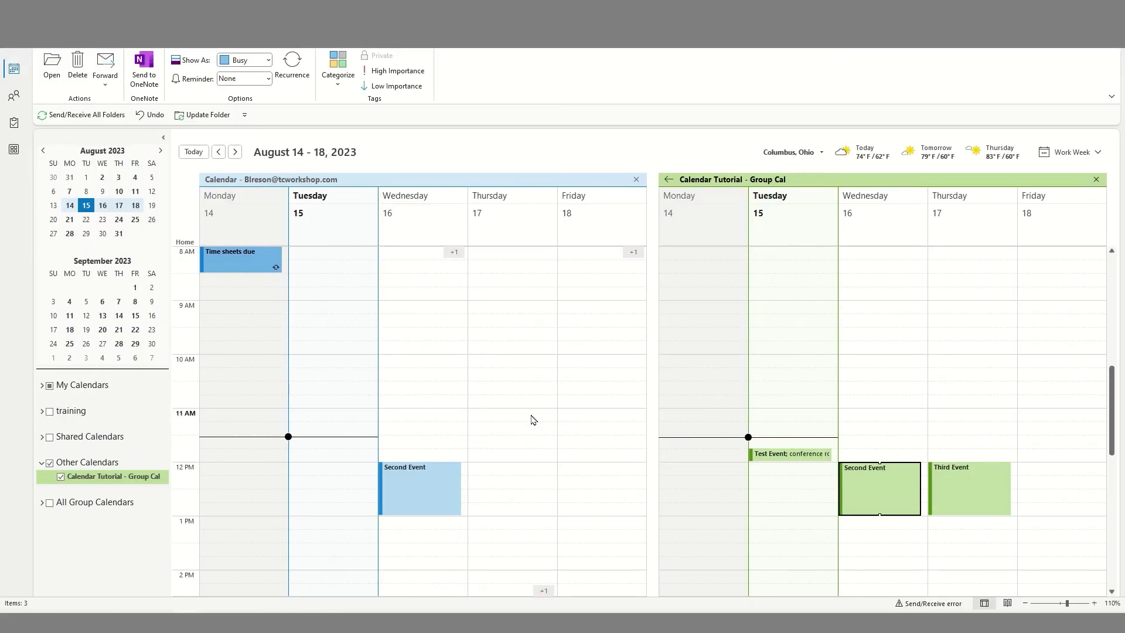
- Confirm Third Event shows in Outlook's Group Cal on Thursday, August 17, 2023, 12:00–1:00 PM
mouse_move(984, 502)
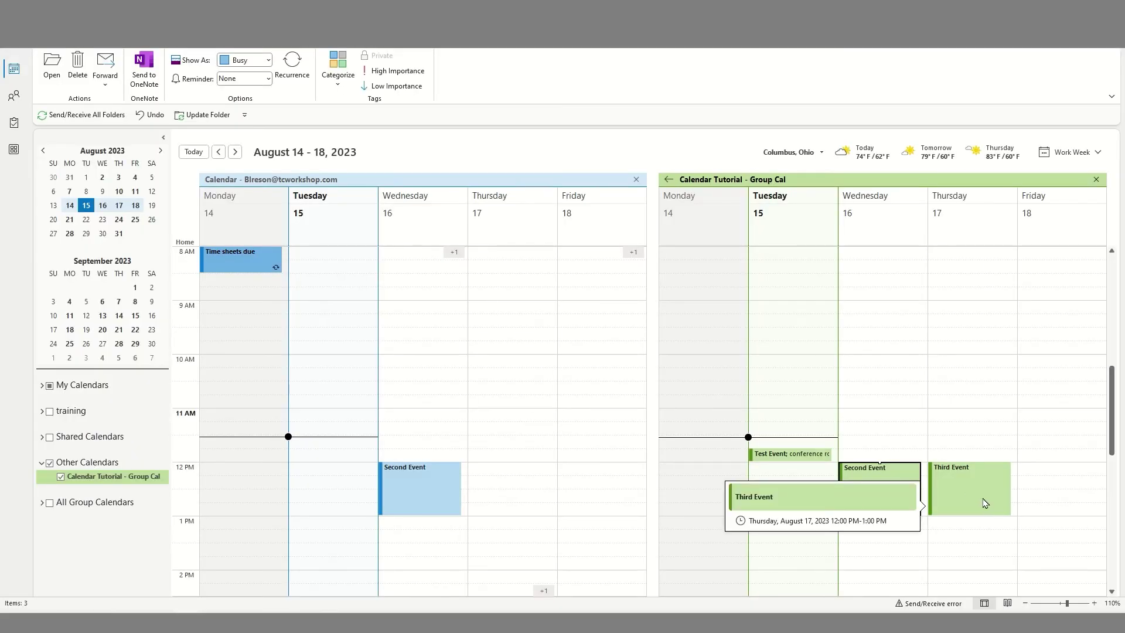